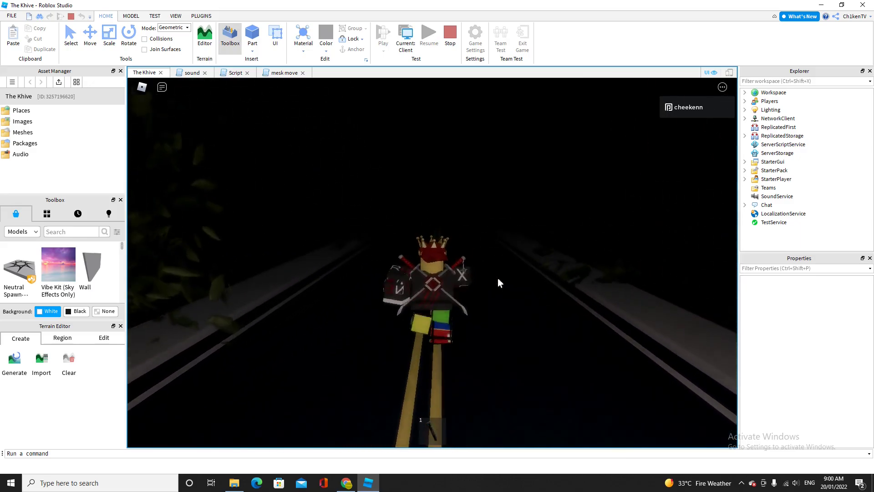
Step: Walk the character along the dark road in first-person view to preview the jumpscare
scroll(497, 275, "up", 5)
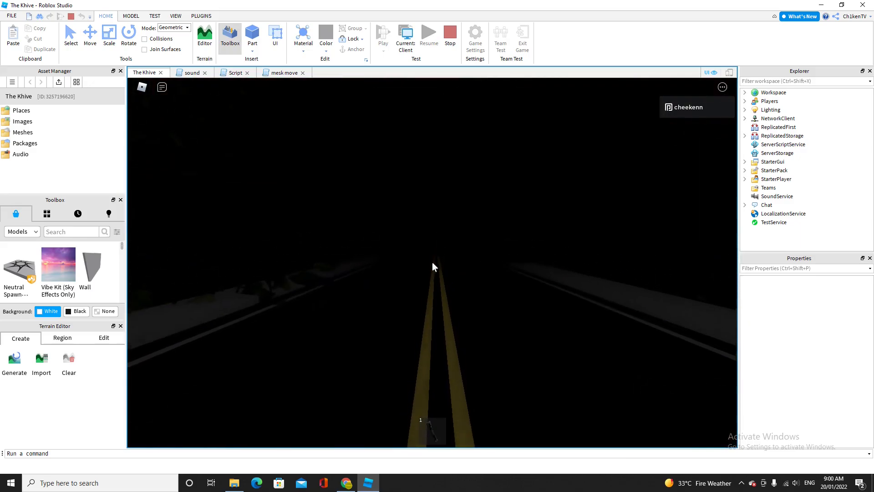
key("w")
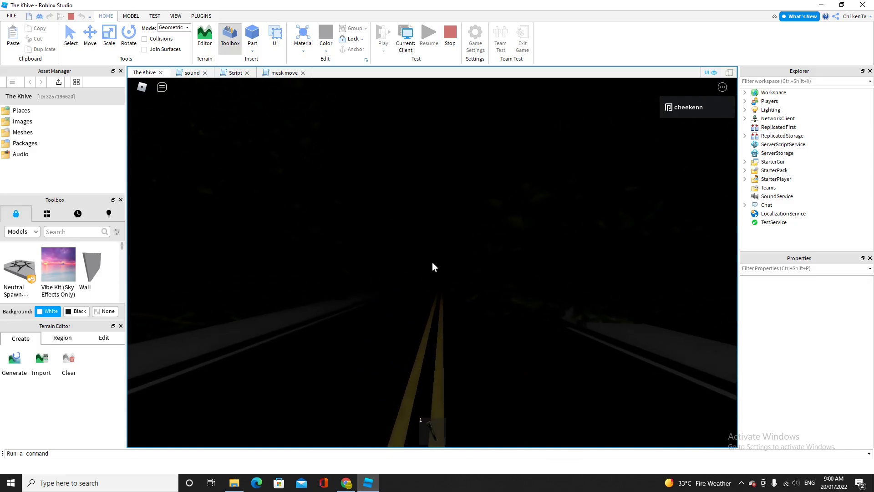
key("w")
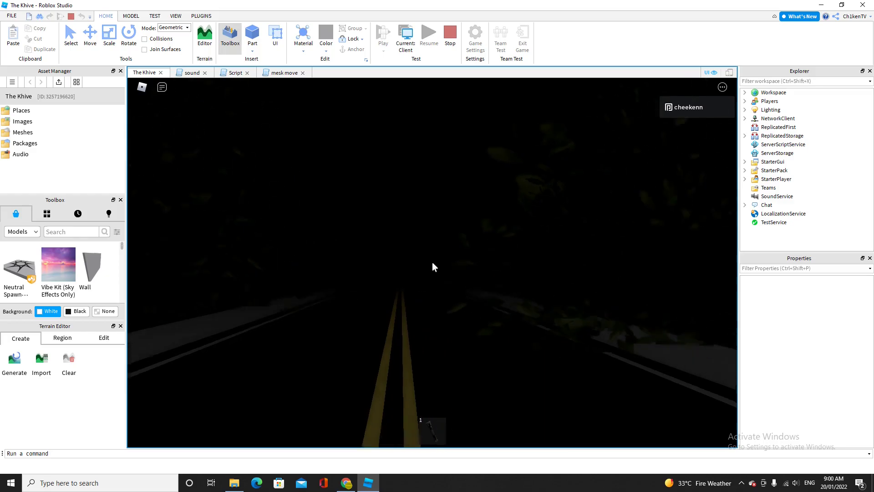
key("w")
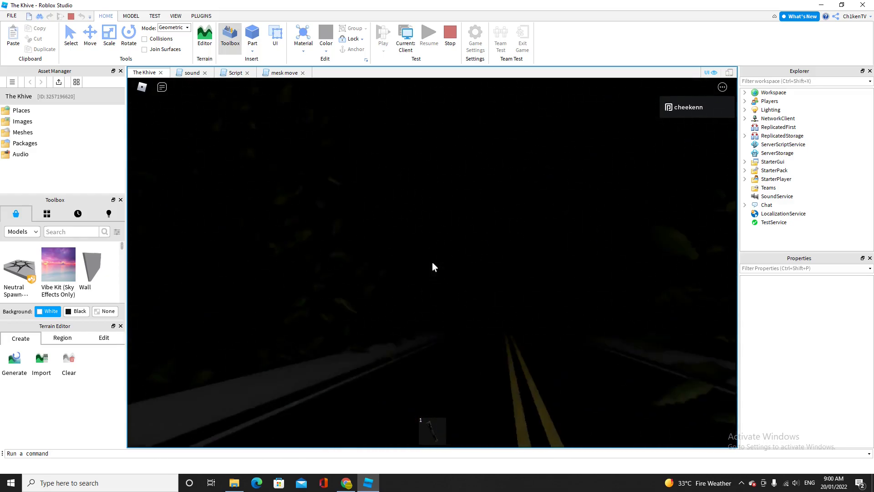
key("w")
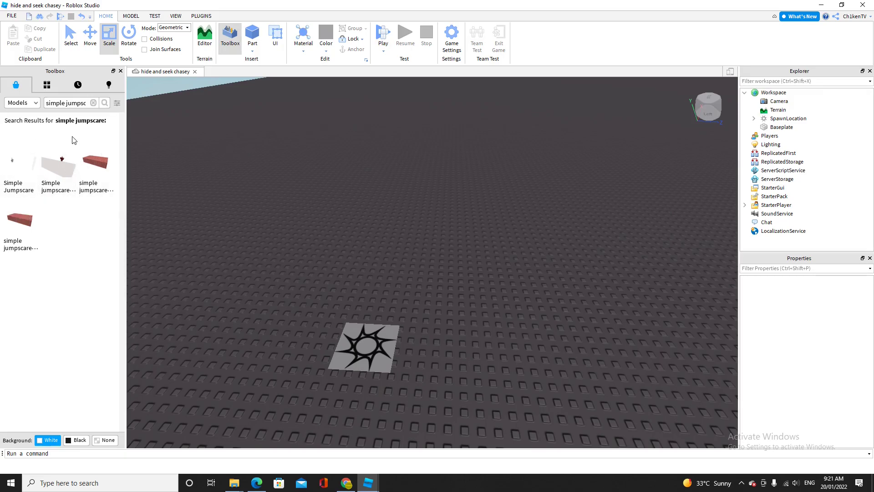
Step: Search the toolbox models for "simple jumpscare"
left_click(94, 102)
type("sim")
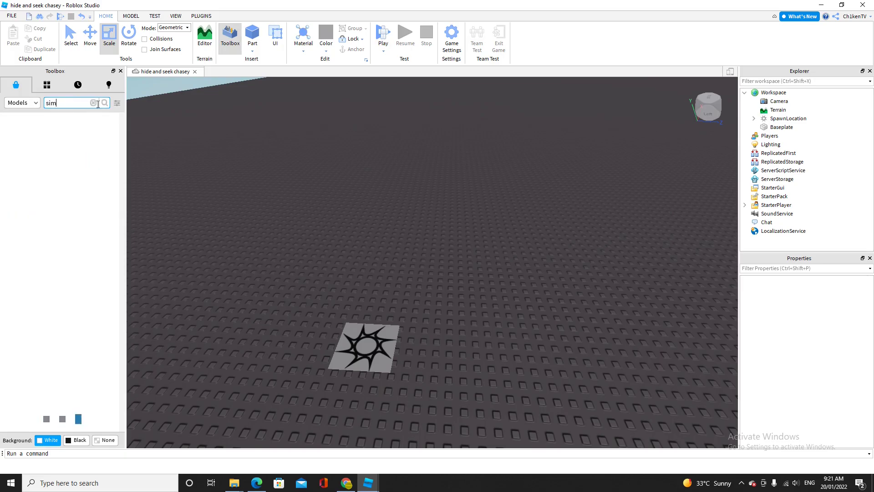
type("ple jumps")
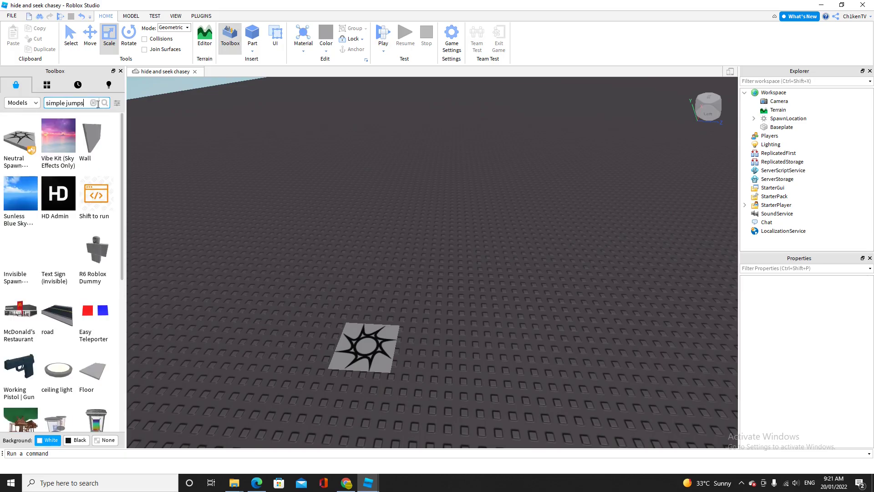
type("care")
key("Return")
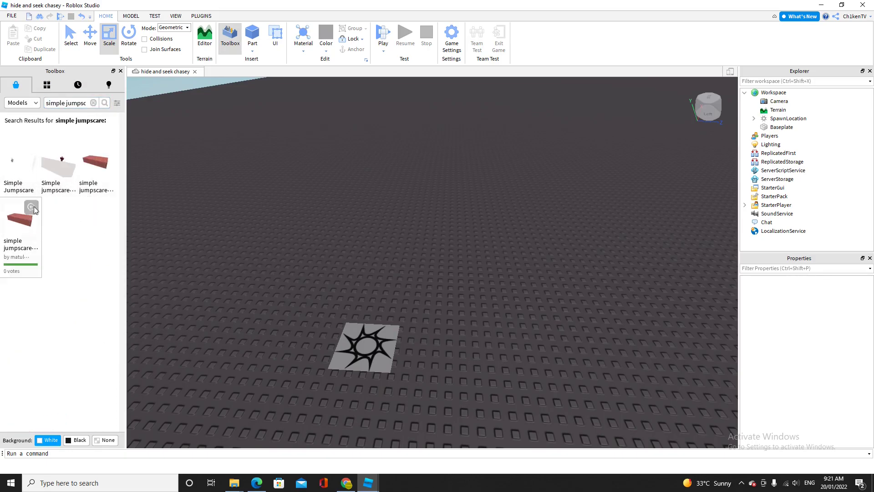
Step: Switch to Chrome to check the Simple jumpscare model among the profile's creations, and return to the hide and seek chasey place in Roblox Studio
left_click(346, 482)
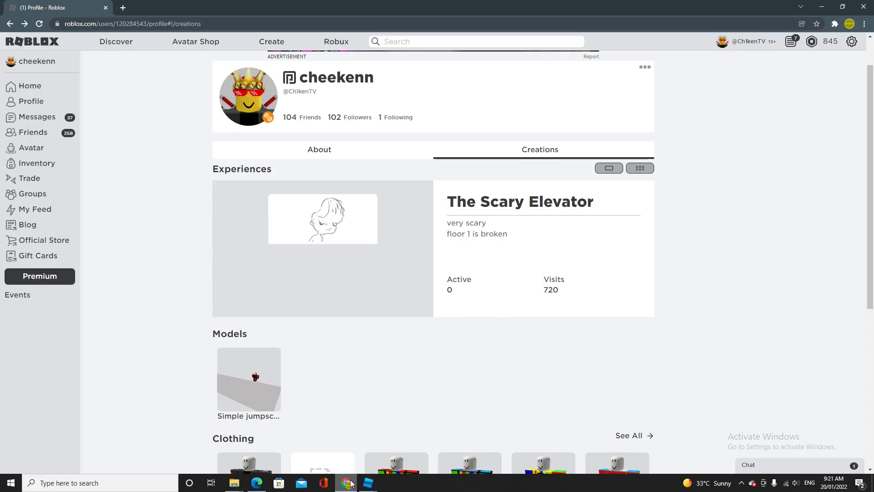
left_click(335, 198)
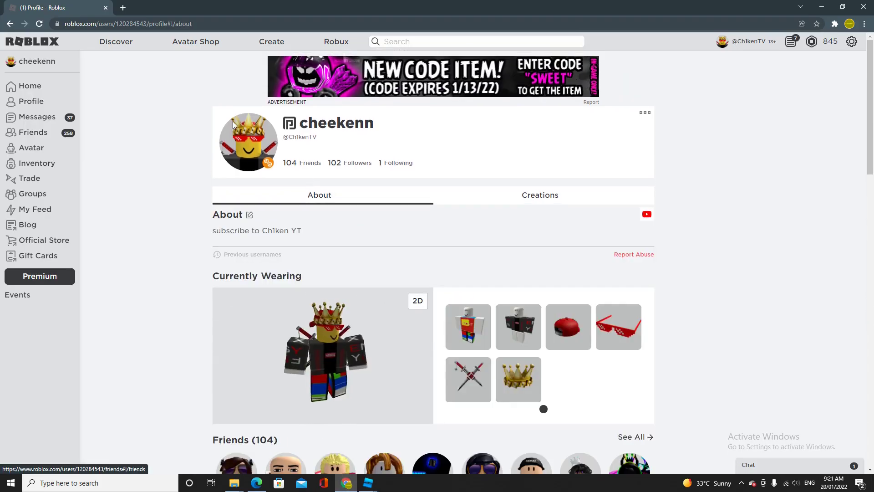
left_click(519, 196)
scroll(437, 242, "down", 1)
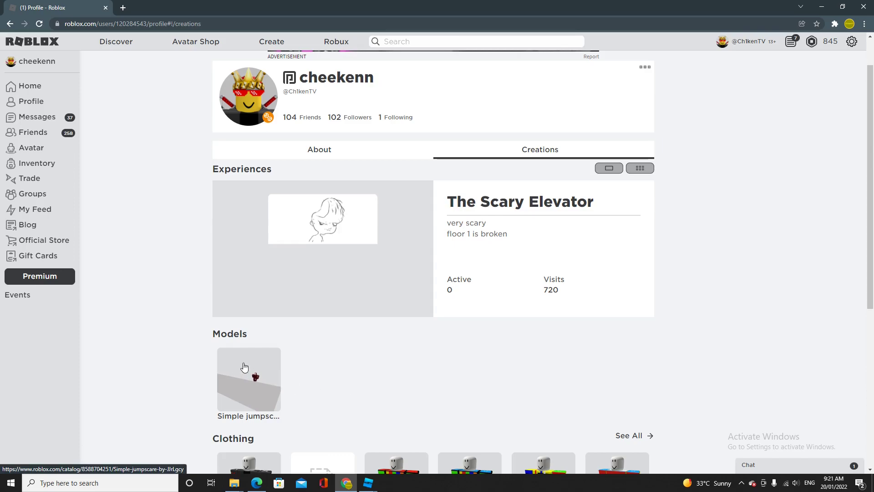
mouse_move(368, 483)
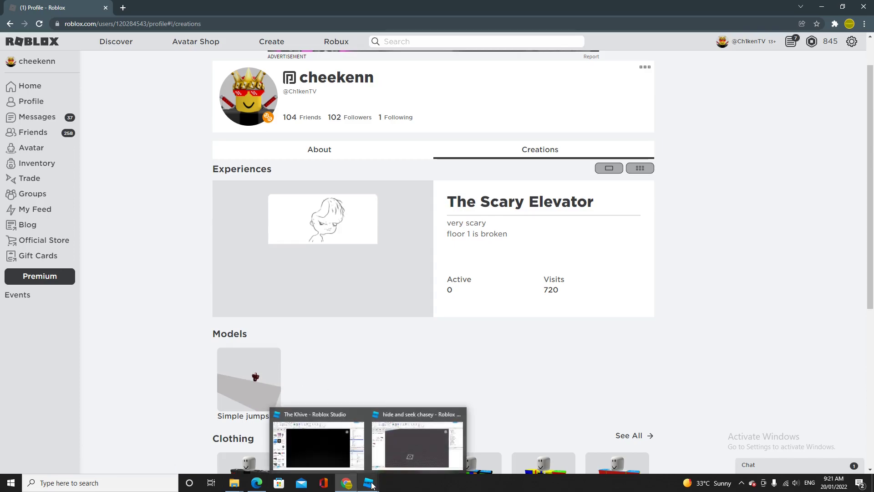
left_click(418, 462)
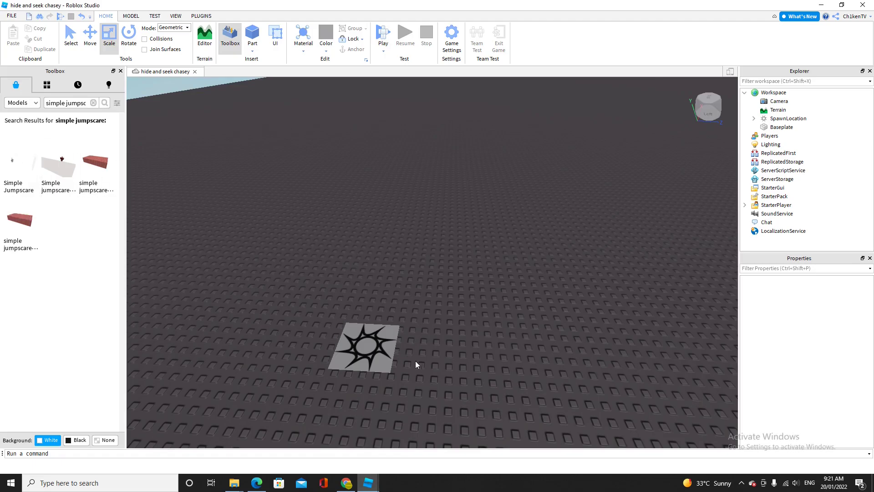
Step: Insert the Simple jumpscare model with the mesk figure near the spawn location and rotate it to orientation 0, 90, 0
right_click_drag(409, 307, 359, 224)
scroll(359, 224, "up", 3)
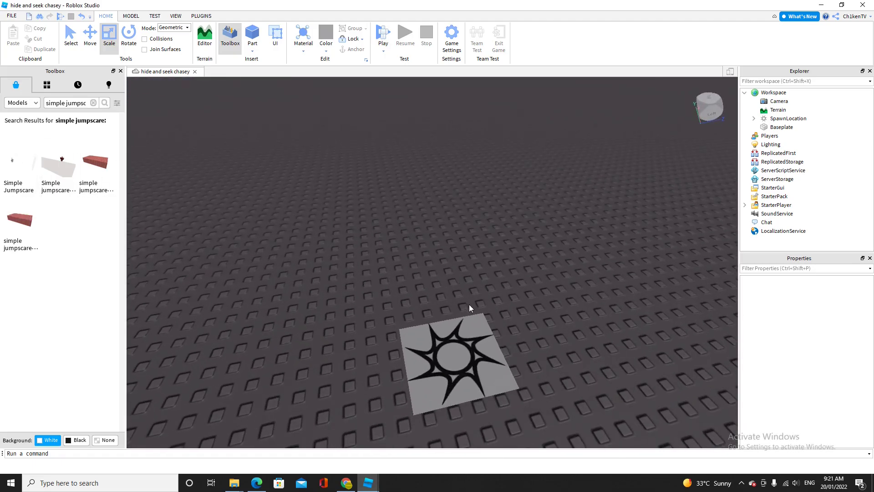
right_click_drag(469, 305, 360, 298)
scroll(360, 298, "up", 2)
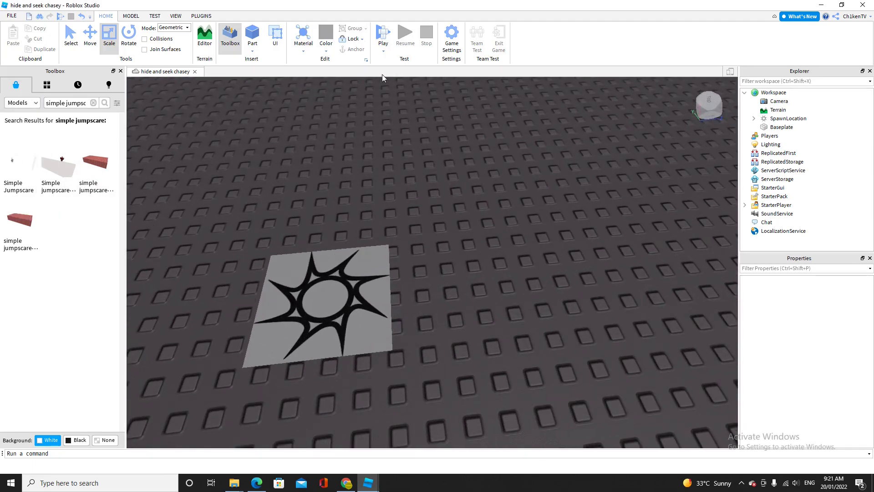
right_click_drag(542, 227, 519, 241)
left_click_drag(462, 282, 502, 280)
key("f")
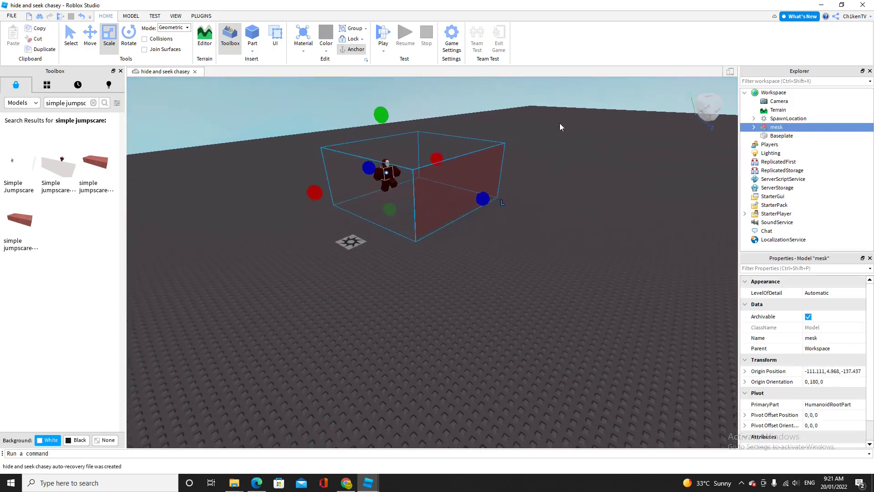
left_click(124, 40)
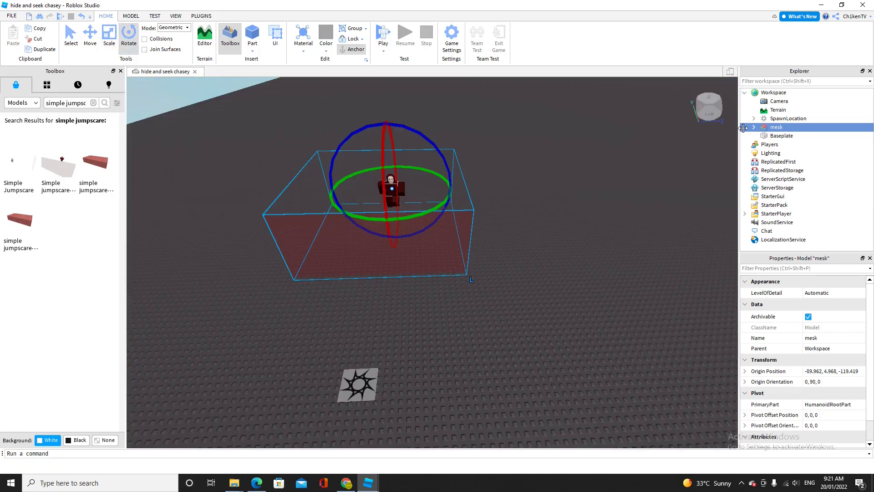
Step: Move the trigger part out of the mesk model and directly into Workspace
left_click(753, 127)
scroll(784, 152, "down", 5)
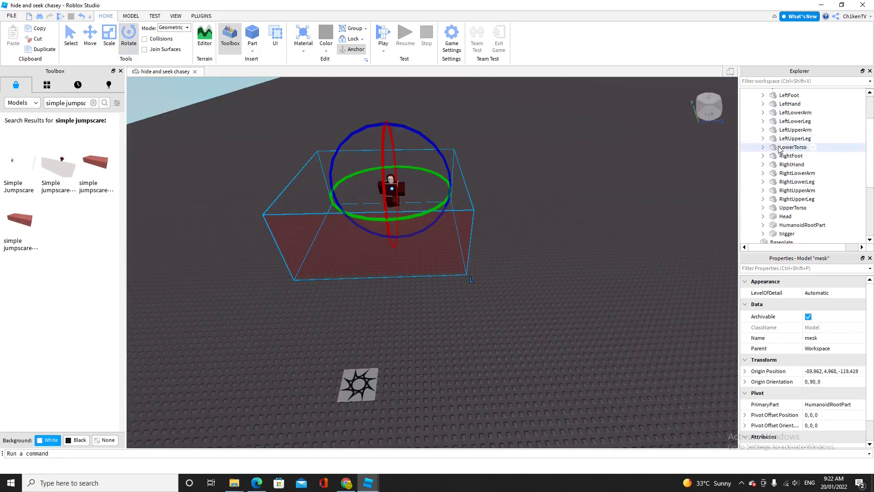
scroll(784, 152, "up", 5)
left_click(754, 127)
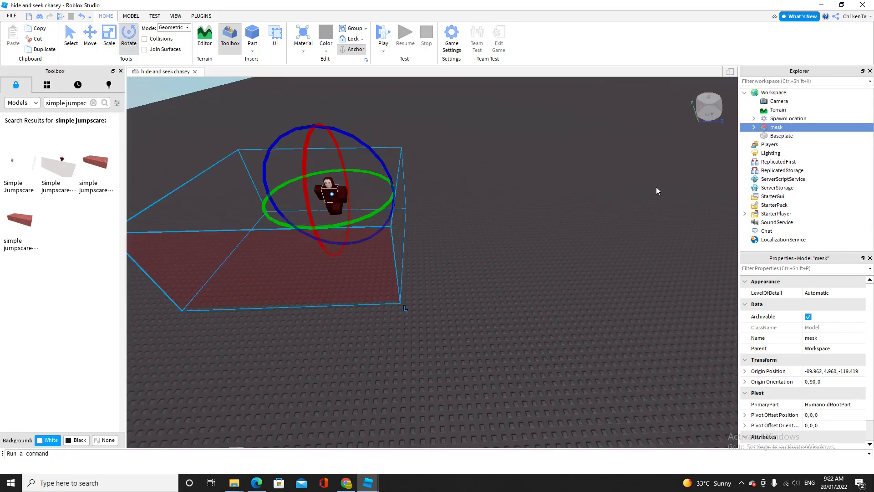
key("f")
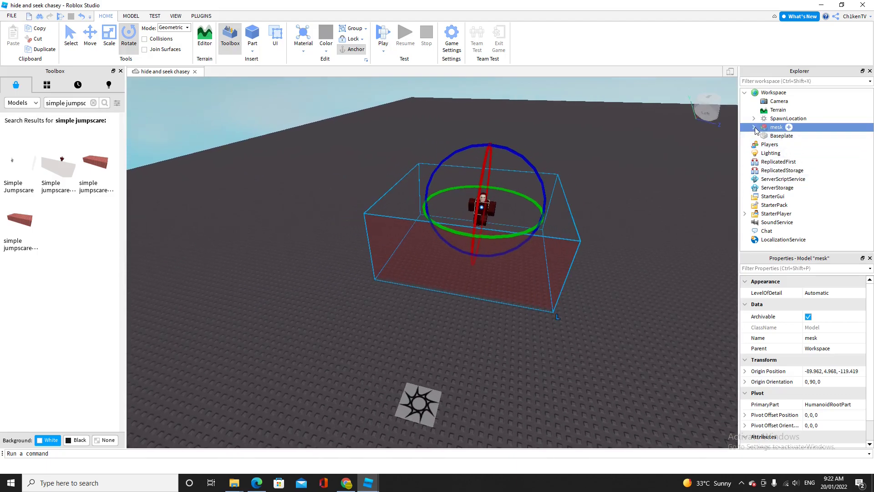
left_click(754, 127)
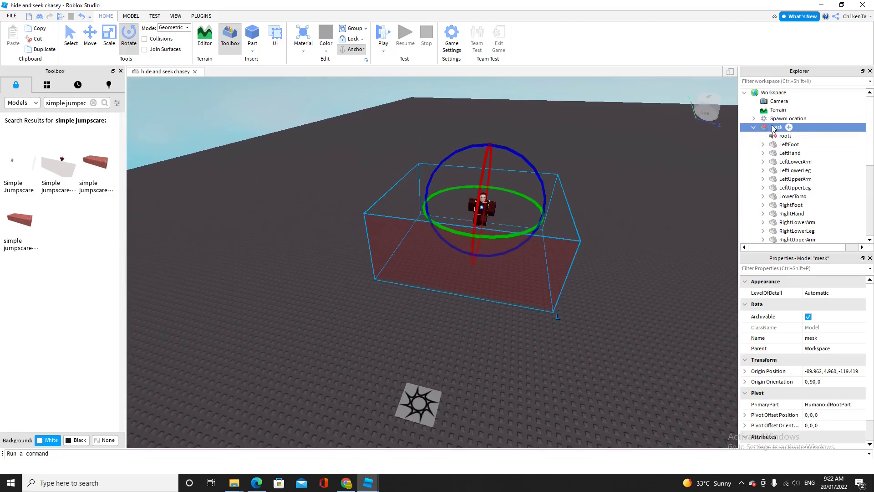
scroll(785, 173, "down", 4)
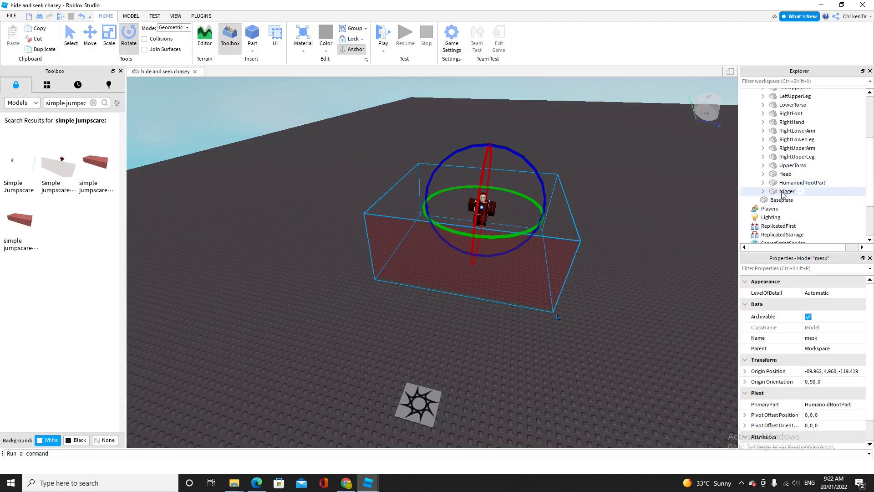
left_click(784, 192)
left_click_drag(790, 195, 796, 106)
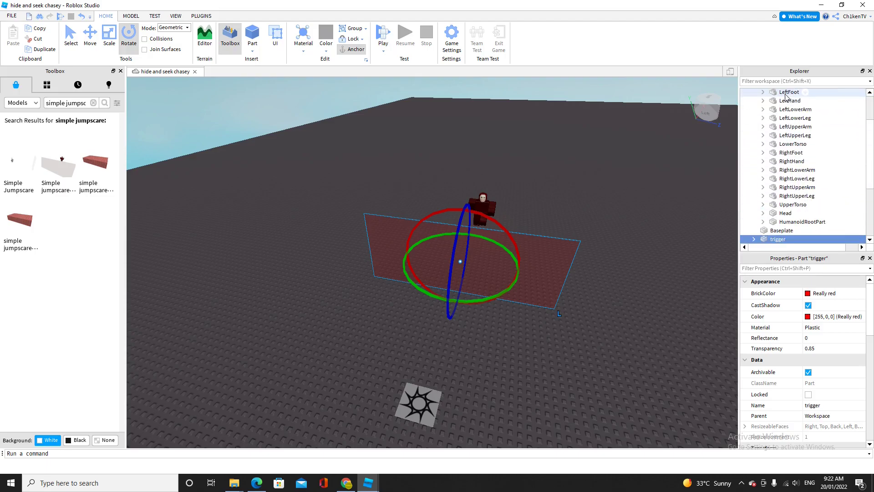
scroll(758, 107, "up", 1)
left_click(754, 99)
scroll(765, 114, "up", 3)
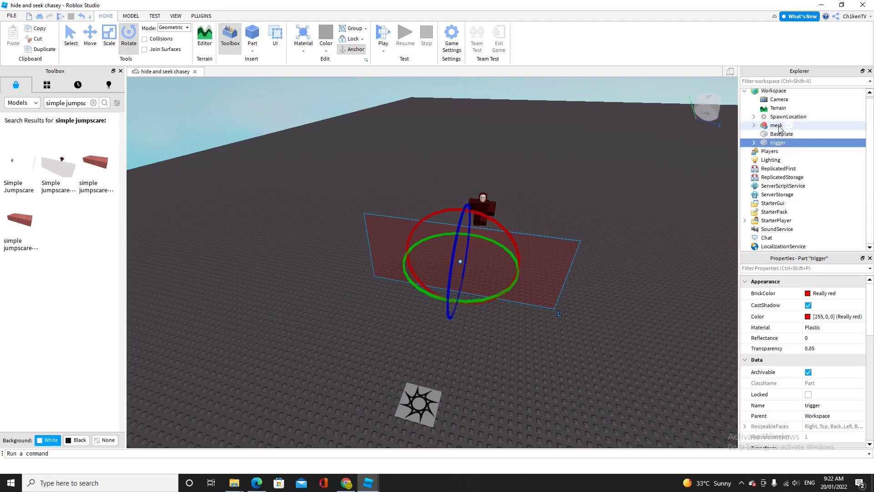
Step: Move the trigger part away from the mesk figure toward the spawn location and list the scripts it contains
left_click(90, 36)
left_click_drag(469, 235, 490, 264)
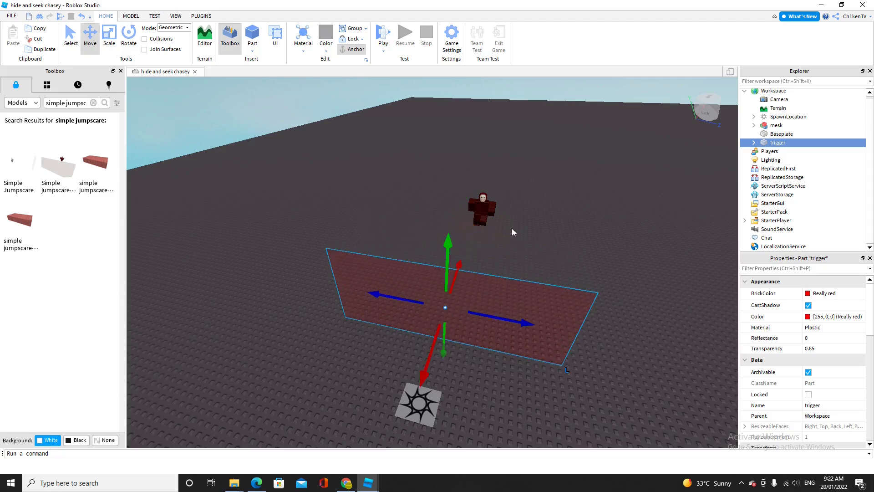
right_click_drag(512, 228, 508, 302)
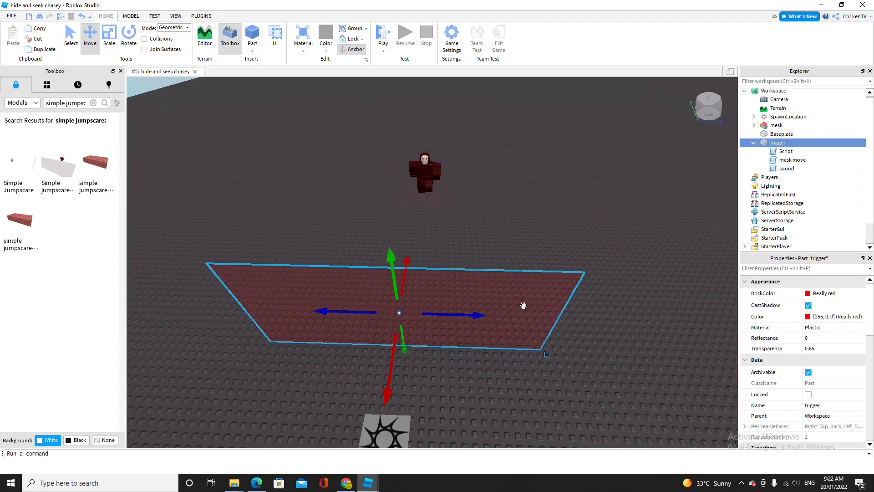
left_click_drag(492, 292, 470, 330)
Step: Insert a block part and place it on the baseplate beside the trigger
left_click(252, 37)
right_click_drag(519, 201, 517, 201)
left_click_drag(457, 274, 515, 246)
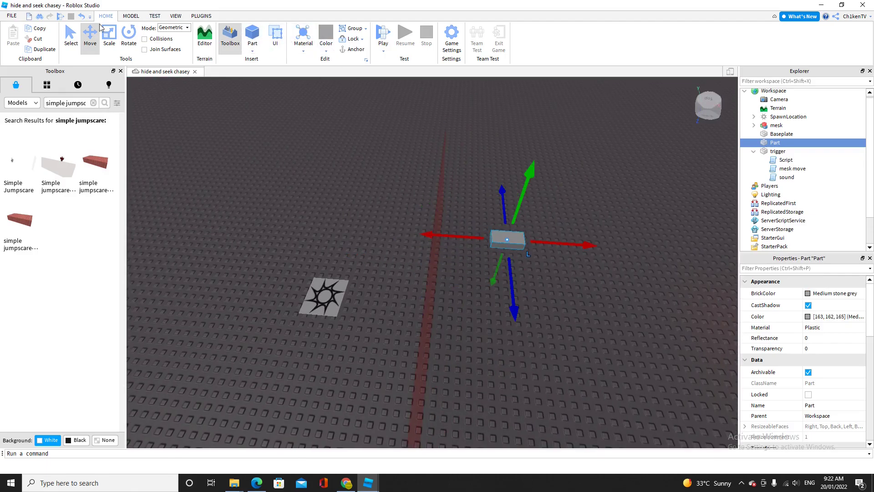
Step: Scale the new block into a long, tall wall running from the trigger toward the mesk figure
left_click(108, 34)
key("d")
left_click_drag(548, 289, 569, 189)
left_click(384, 231)
left_click_drag(416, 238, 620, 256)
left_click_drag(484, 215, 484, 151)
left_click_drag(343, 197, 276, 188)
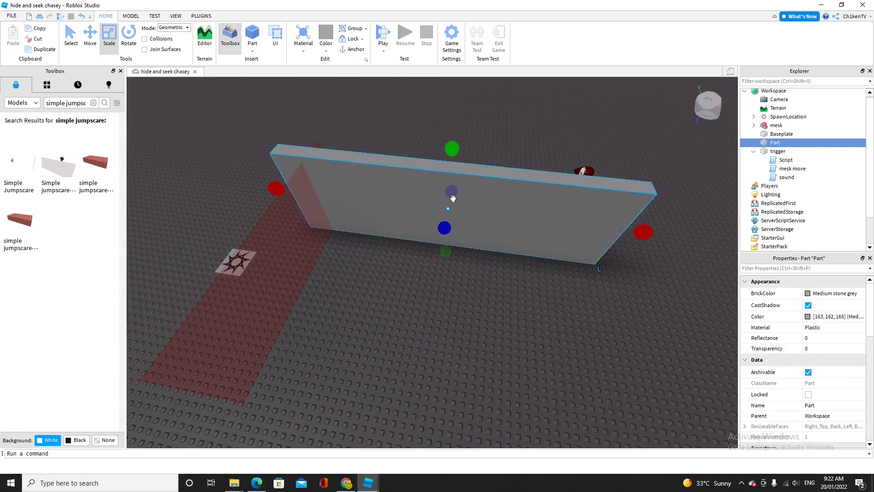
Step: Duplicate the wall and place the copy parallel to it on the opposite side of the path
key("ctrl+c")
key("ctrl+v")
left_click_drag(453, 198, 474, 404)
right_click_drag(474, 404, 387, 314)
left_click_drag(387, 314, 396, 323)
left_click(523, 239)
right_click_drag(523, 238, 523, 244)
Step: Insert another block part and scale it into a flat roof covering both walls
left_click(252, 36)
right_click_drag(459, 279, 459, 274)
left_click_drag(432, 261, 171, 196)
left_click(353, 49)
scroll(205, 238, "down", 5)
left_click_drag(356, 214, 519, 321)
scroll(568, 282, "up", 5)
right_click_drag(564, 297, 582, 296)
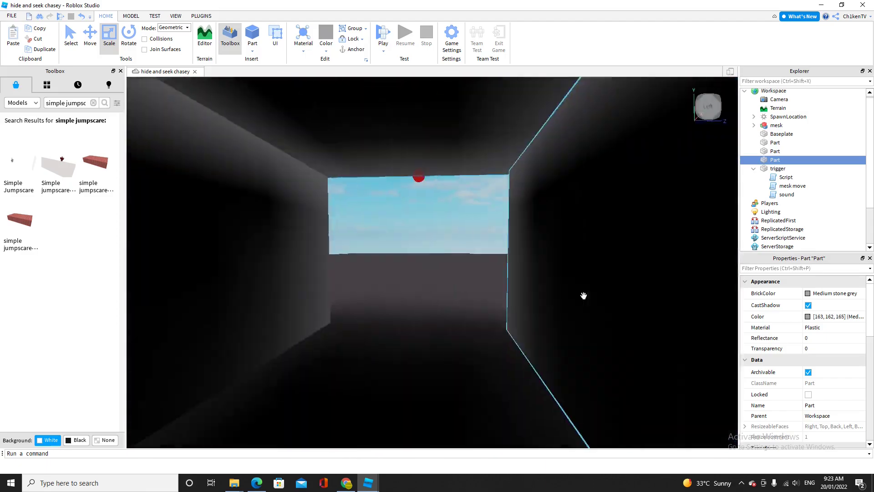
Step: Anchor the roof and both walls of the tunnel
scroll(583, 297, "down", 8)
left_click(396, 251)
scroll(473, 222, "up", 3)
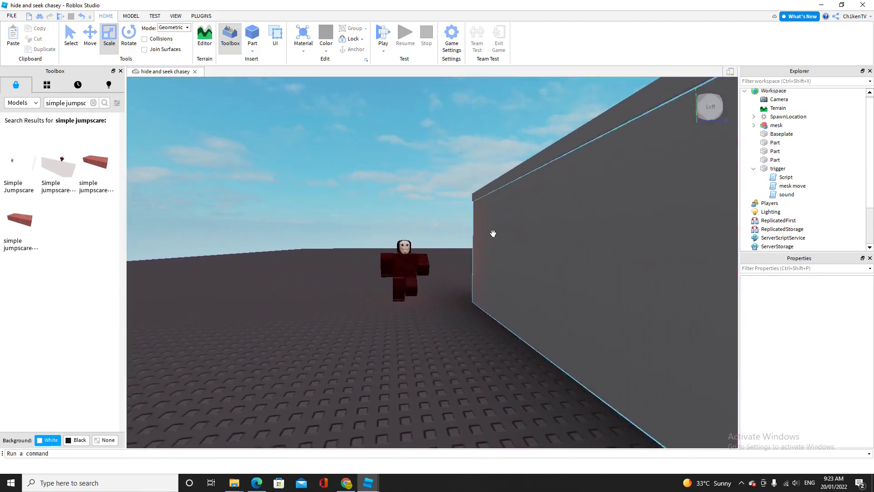
scroll(479, 217, "up", 4)
scroll(492, 230, "down", 5)
mouse_move(491, 230)
right_mouse_down()
mouse_move(477, 216)
mouse_move(493, 230)
right_mouse_up()
scroll(479, 217, "up", 3)
scroll(494, 230, "down", 8)
left_click(443, 229)
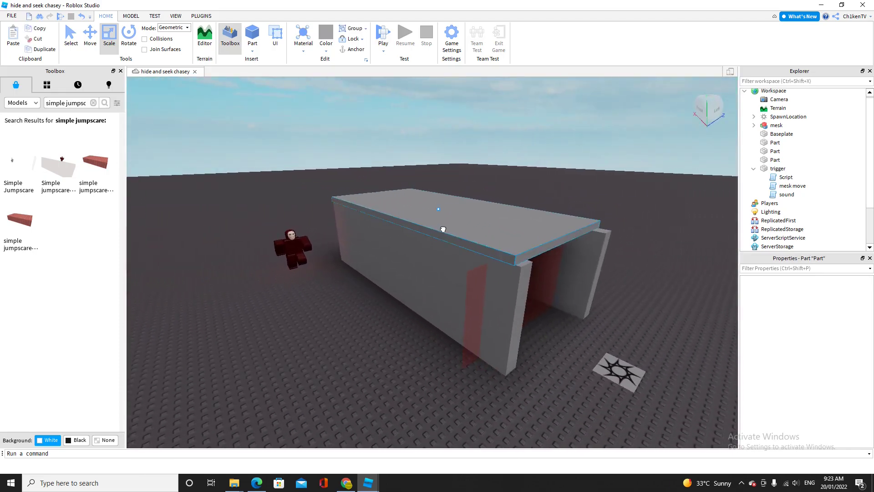
left_click(430, 293)
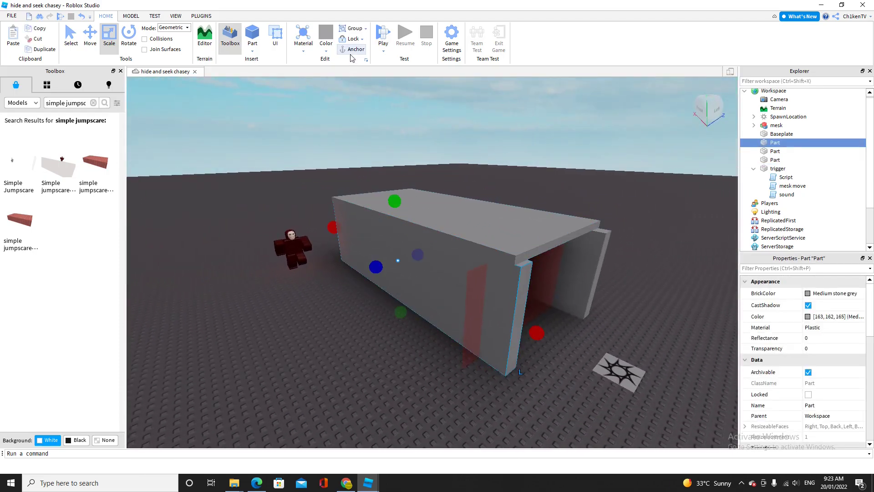
left_click(595, 272)
left_click(524, 101)
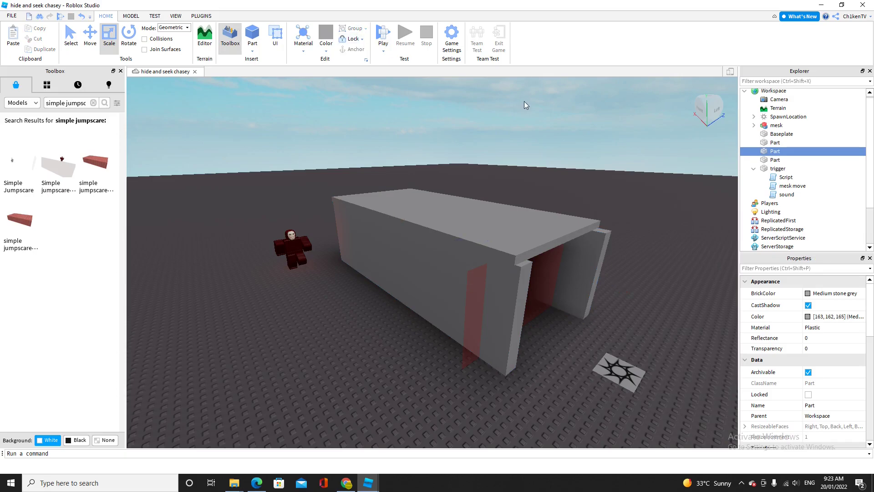
Step: Inspect the tunnel from inside and outside, including the trigger at its entrance and the mesk figure's position
scroll(524, 102, "up", 2)
key("w")
key("d")
right_click_drag(483, 121, 483, 121)
key("s")
key("w")
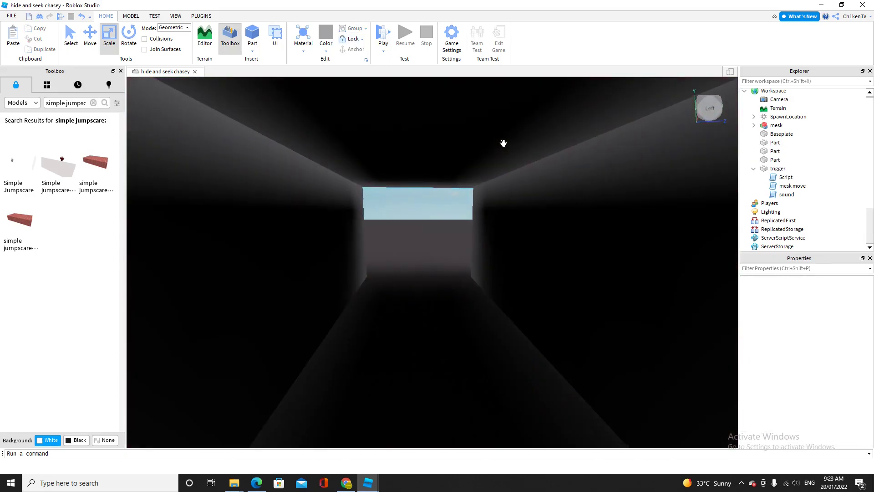
key("w")
mouse_move(493, 272)
right_mouse_down()
mouse_move(487, 277)
mouse_move(471, 242)
mouse_move(490, 257)
right_mouse_up()
key("s")
key("w")
key("a")
key("s")
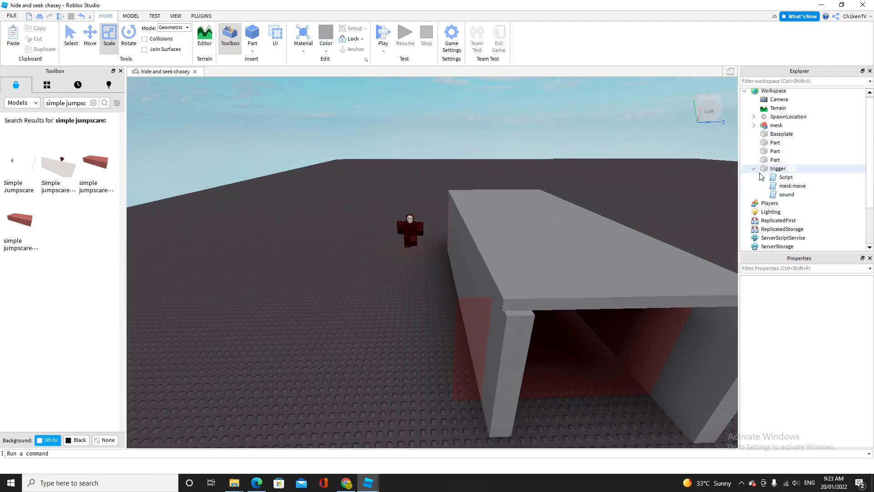
Step: Open the trigger's mesk move script and examine the coordinates of its first MoveTo line
left_click(784, 189)
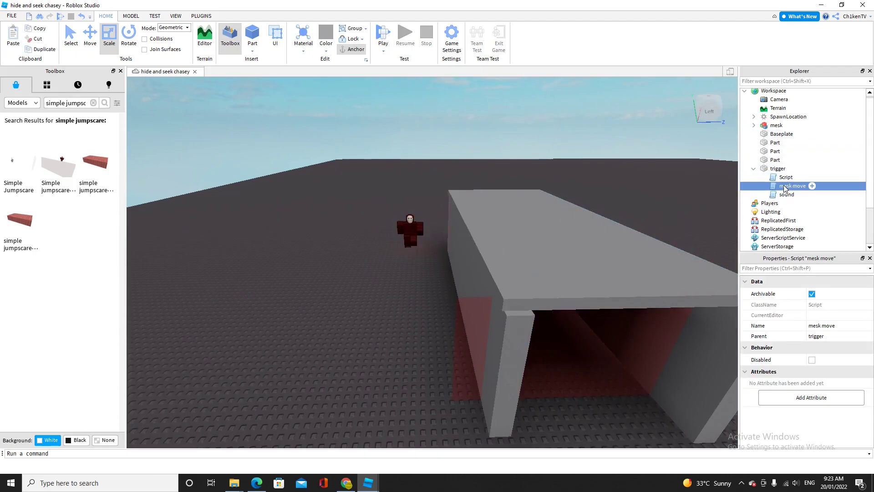
double_click(785, 189)
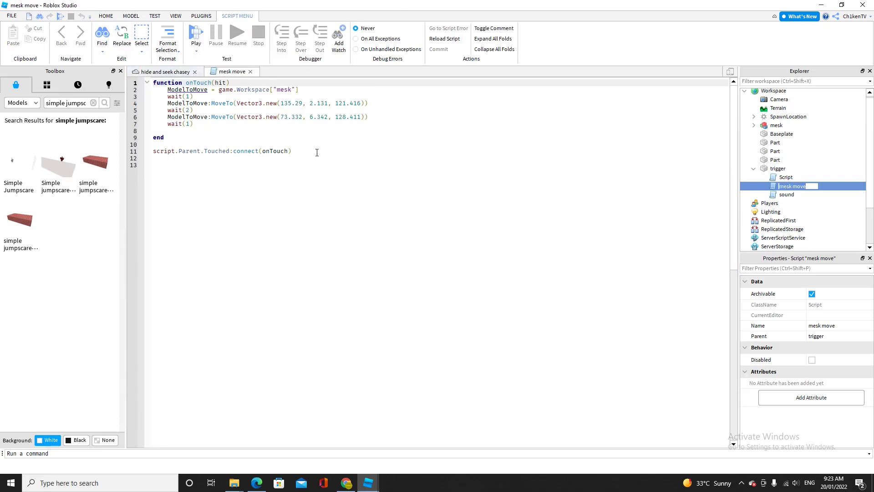
left_click_drag(281, 104, 318, 108)
left_click(362, 137)
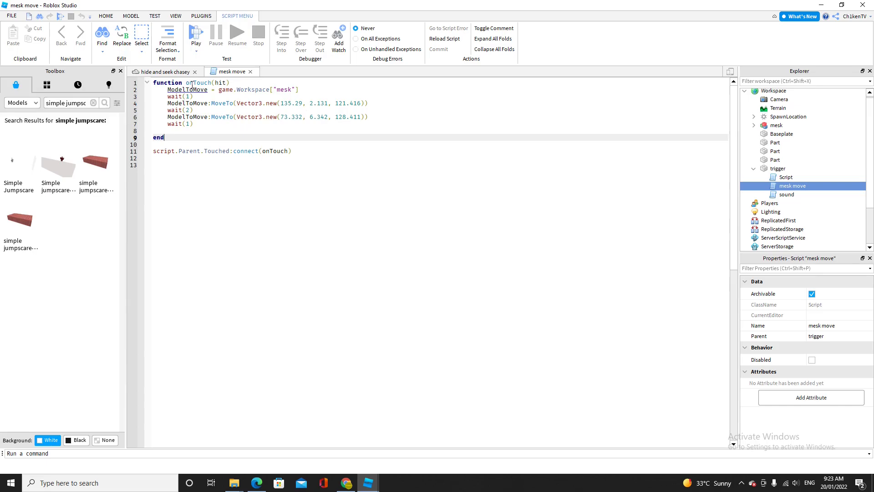
Step: Move the mesk figure in between the two tunnel walls, to an origin position of about -85.5, 5, -122.2
left_click(162, 72)
left_click(419, 236)
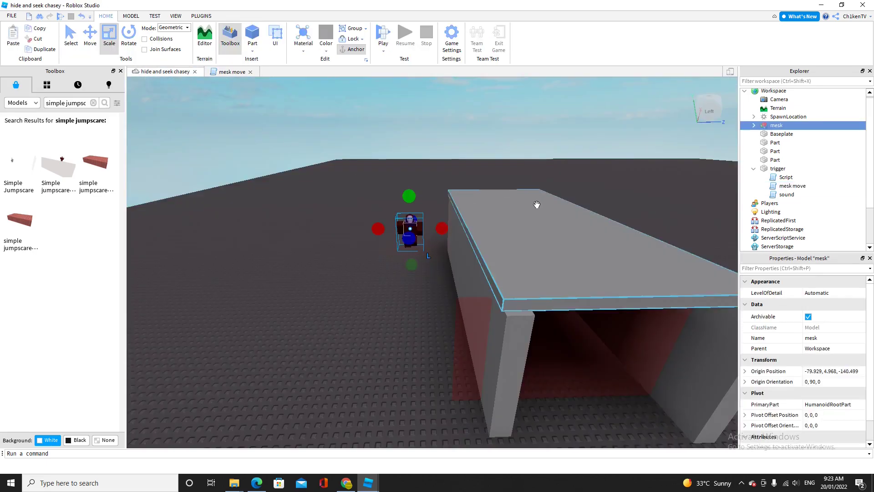
key("f")
key("ctrl+2")
scroll(428, 189, "up", 4)
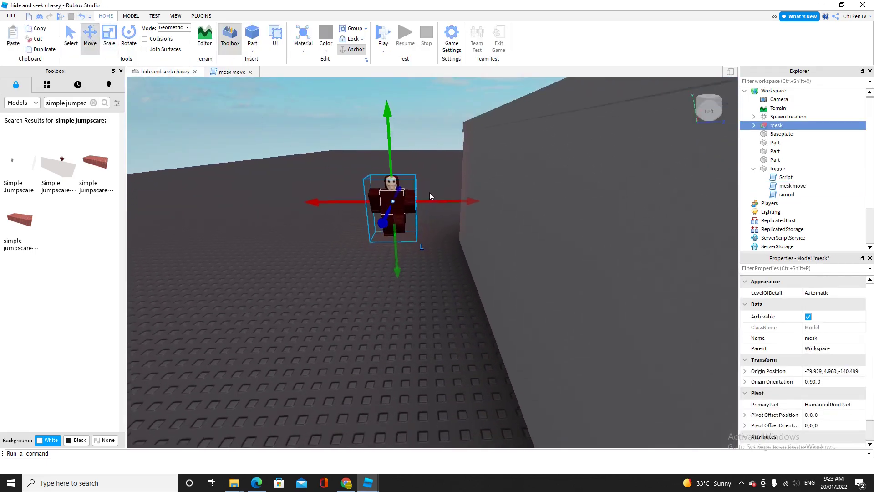
scroll(407, 200, "down", 3)
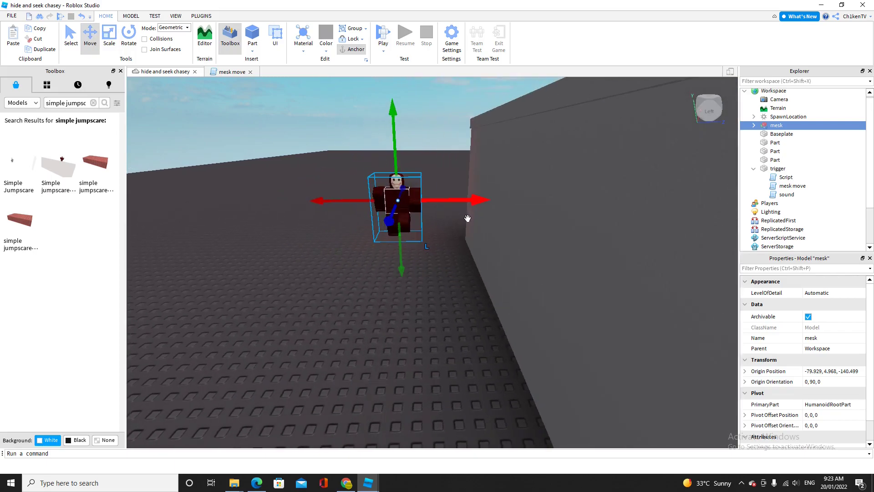
key("d")
mouse_move(468, 218)
left_mouse_down()
mouse_move(466, 209)
mouse_move(507, 222)
mouse_move(468, 227)
left_mouse_up()
left_click_drag(512, 211, 518, 212)
key("w")
right_click_drag(520, 178, 520, 178)
scroll(520, 183, "down", 2)
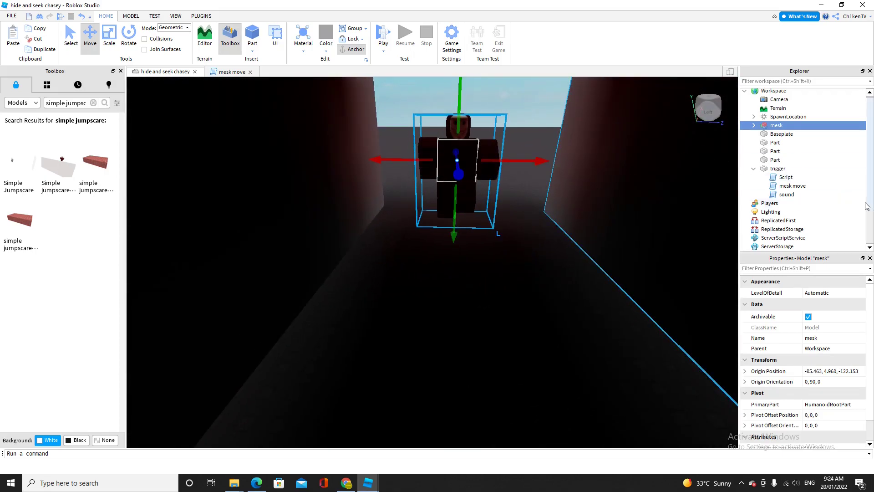
Step: Expand the mesk model and copy the Position value of its LowerTorso part
left_click(754, 125)
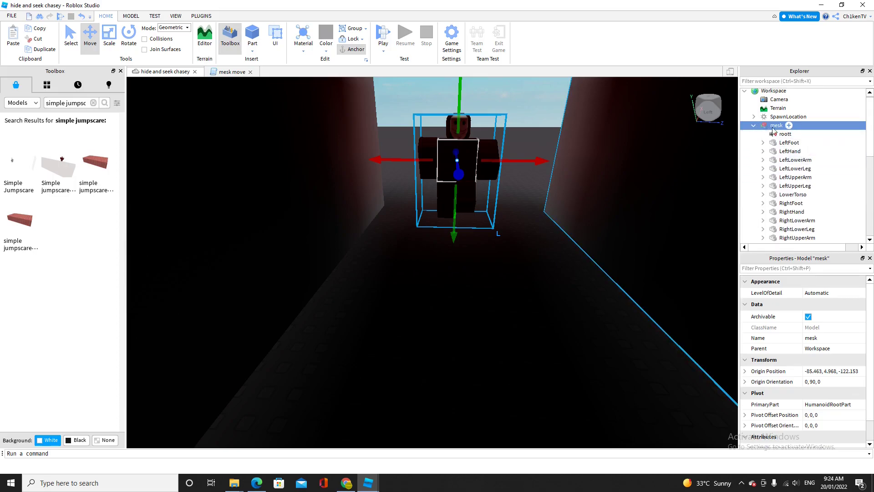
scroll(770, 136, "down", 5)
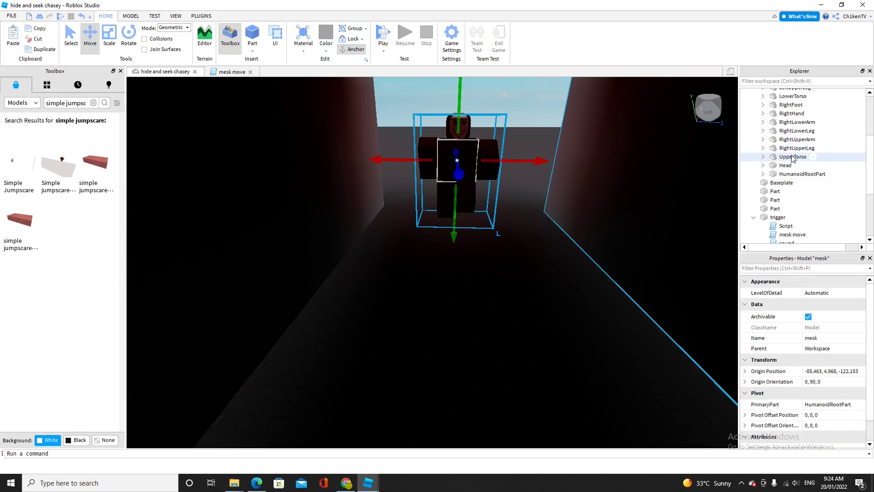
left_click(789, 96)
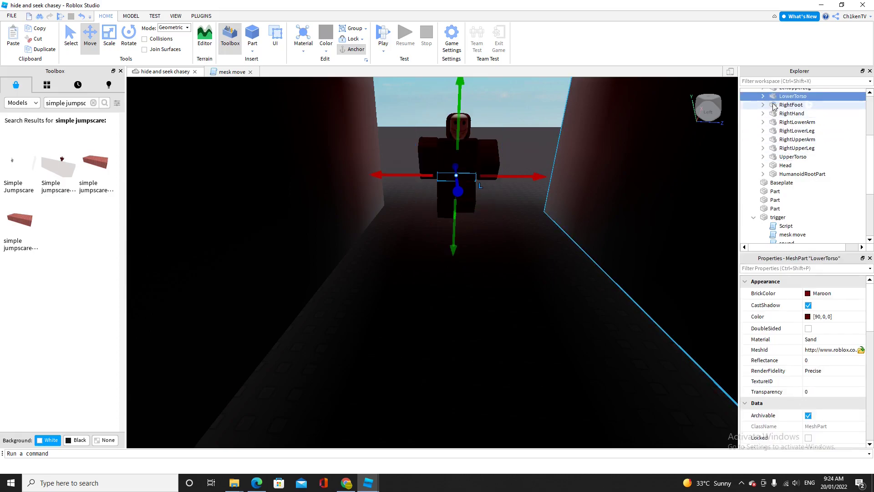
scroll(838, 355, "down", 6)
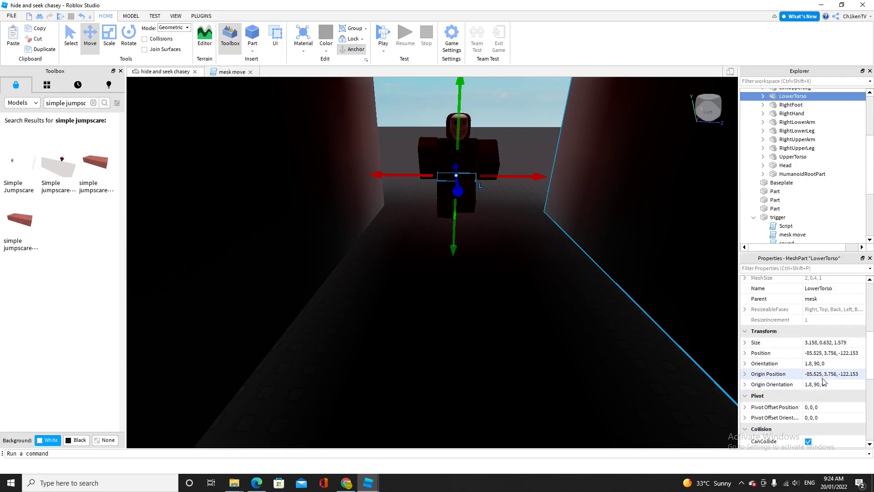
left_click(839, 358)
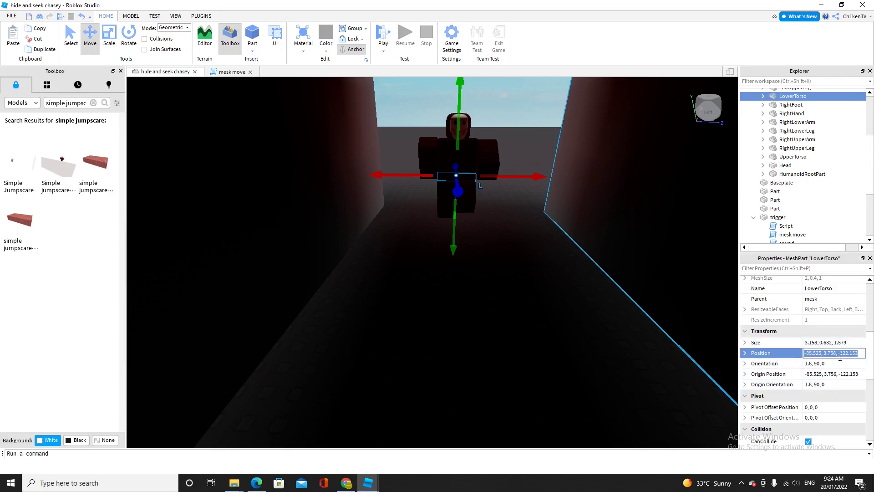
right_click(839, 356)
left_click(827, 391)
left_click(646, 335)
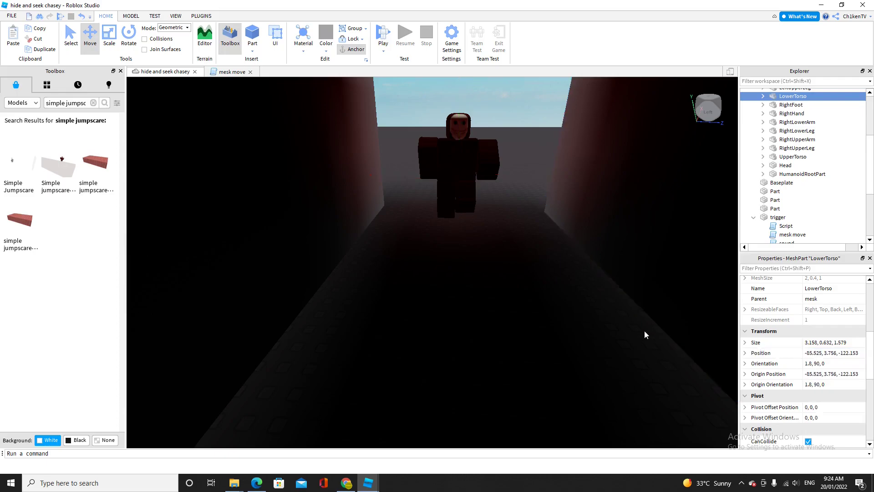
Step: Replace the first MoveTo coordinates in the mesk move script with the LowerTorso position -85.525, 3.756, -122.153
left_click(795, 96)
scroll(829, 345, "down", 5)
left_click(836, 357)
scroll(800, 215, "down", 1)
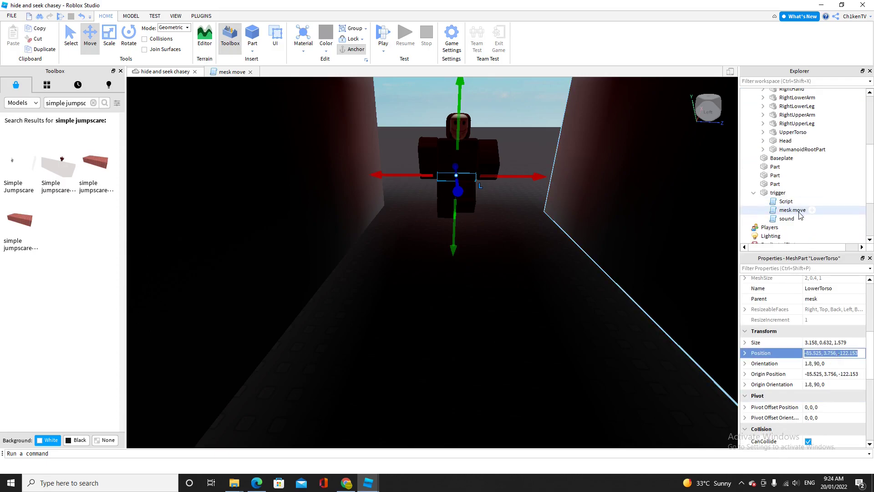
left_click(252, 90)
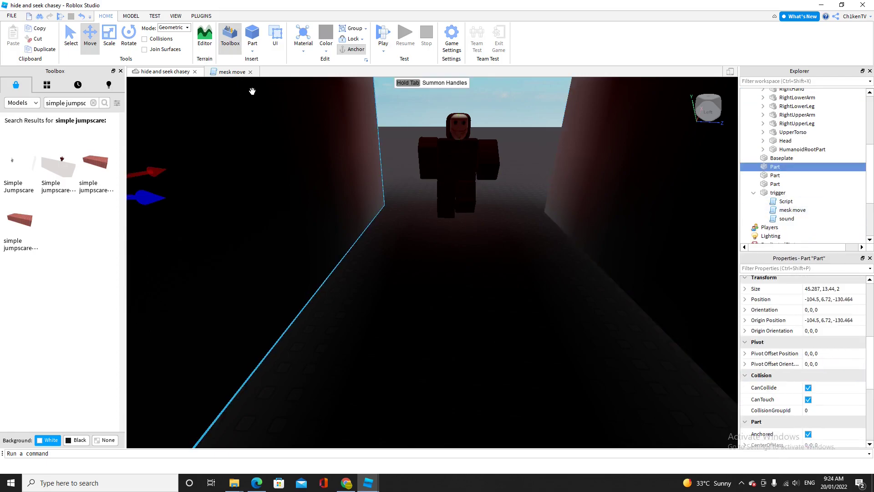
left_click(232, 73)
left_click_drag(363, 108, 358, 106)
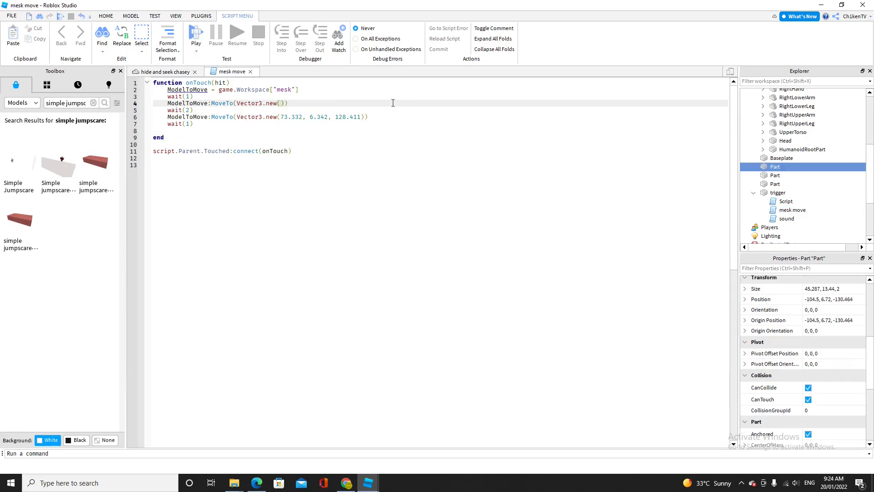
Step: Move the mesk figure out of the tunnel and beside its outer wall, to about -85.5, 5, -142
left_click(174, 73)
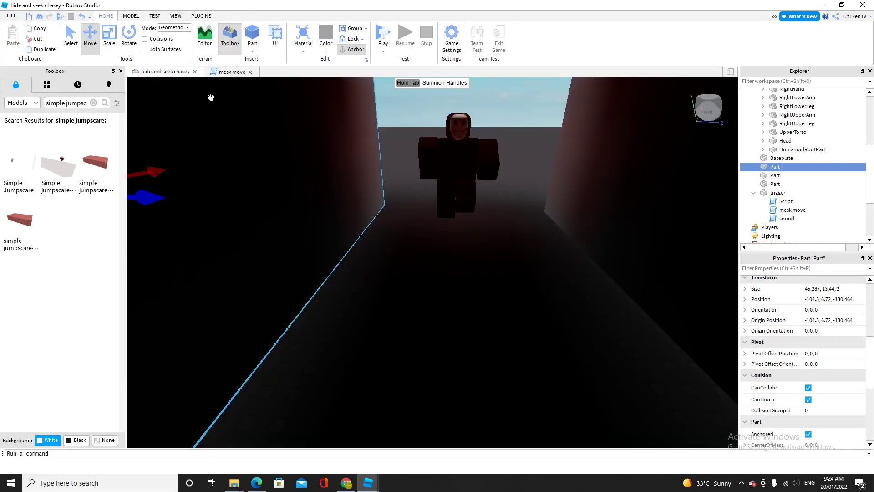
left_click(468, 173)
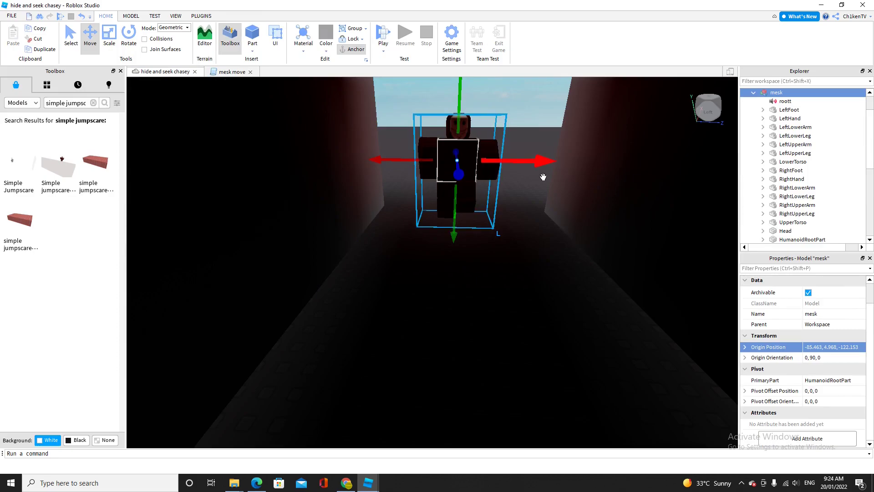
left_click_drag(554, 177, 465, 186)
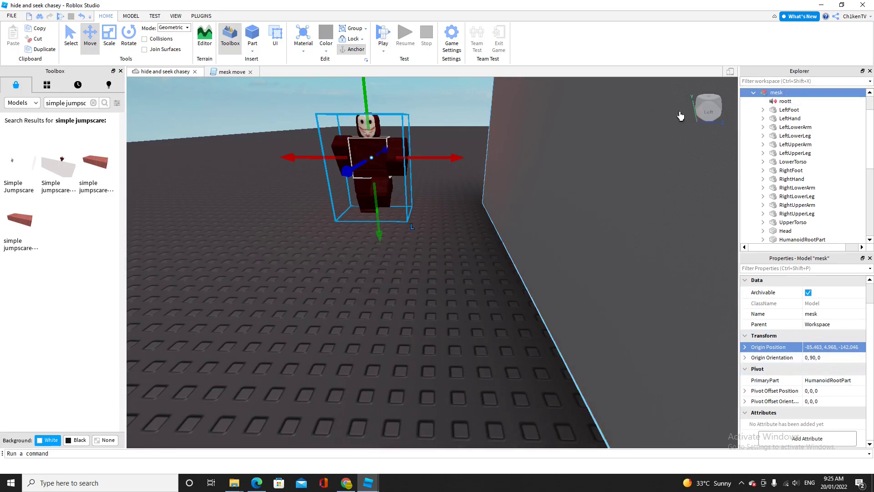
left_click(401, 287)
Step: Replace the second MoveTo coordinates in the mesk move script with mesk's origin position -85.463, 4.968, -142.046
left_click(365, 182)
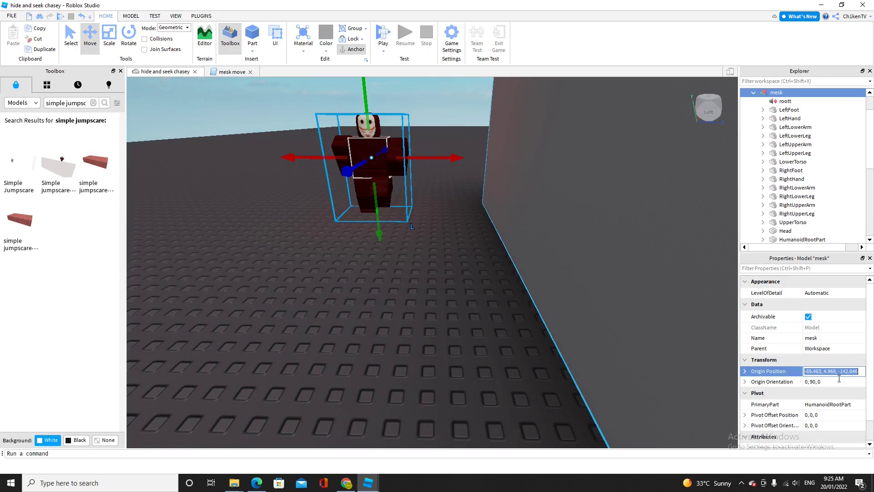
left_click(231, 72)
left_click_drag(362, 122, 287, 122)
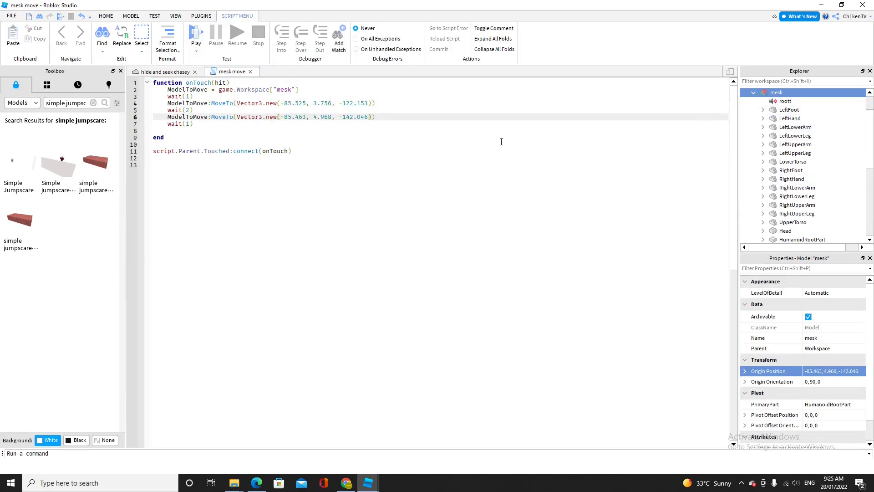
Step: Return to the scene, collapse the mesk model and playtest the jumpscare by walking the character through the tunnel
left_click(165, 72)
left_click(398, 252)
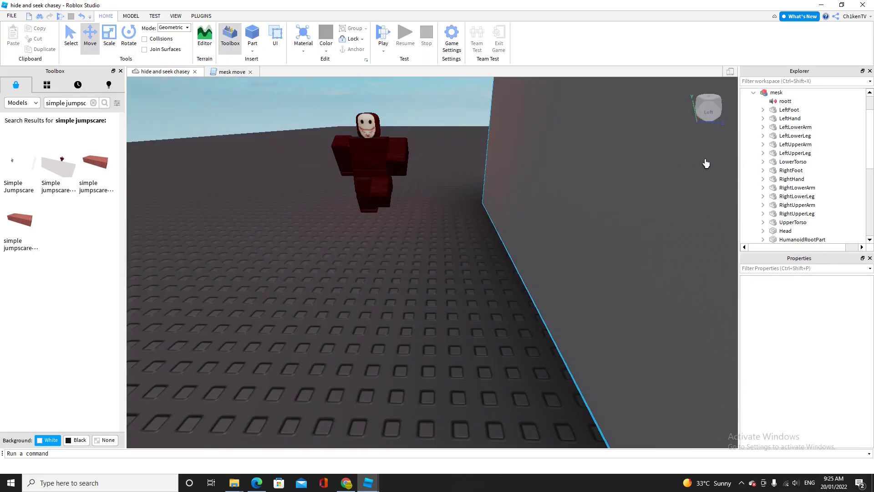
left_click(754, 92)
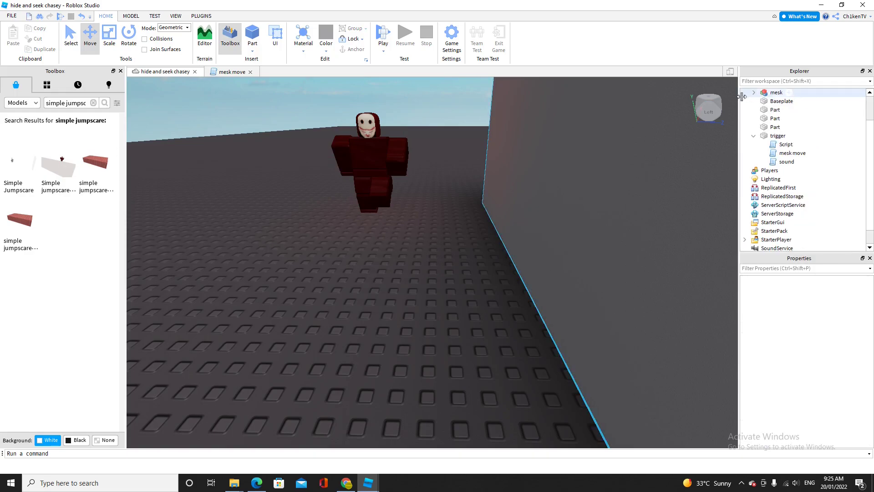
left_click(383, 33)
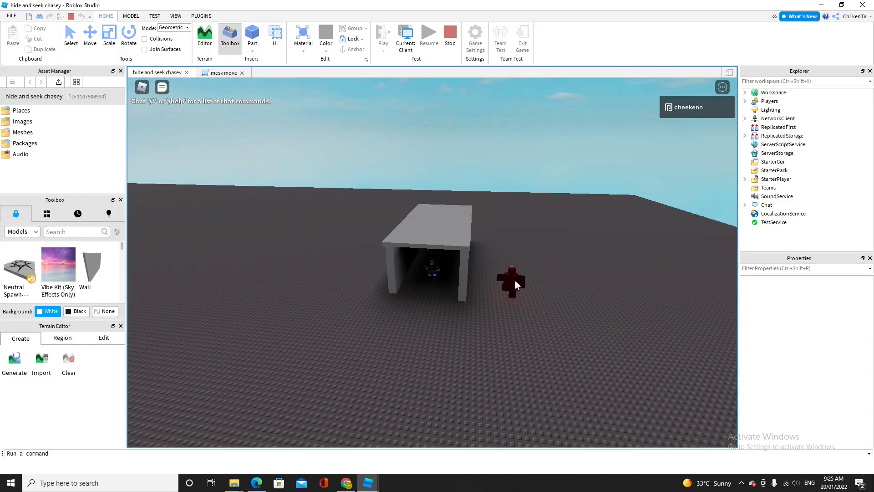
right_click_drag(610, 259, 610, 259)
scroll(611, 259, "up", 3)
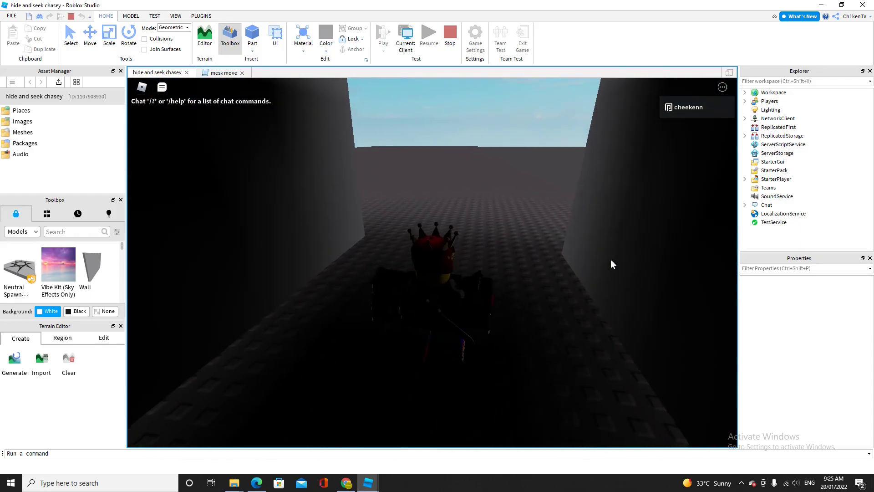
key("w")
key("s")
right_click_drag(498, 234, 603, 260)
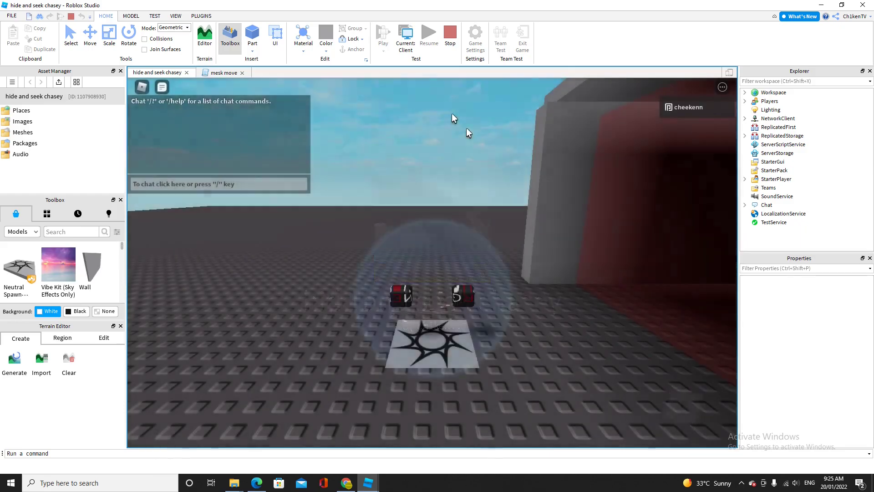
Step: Walk from the spawn through the trigger and tunnel in first person, and end the playtest
right_click_drag(524, 172, 535, 176)
scroll(535, 176, "up", 3)
key("w")
scroll(534, 175, "up", 3)
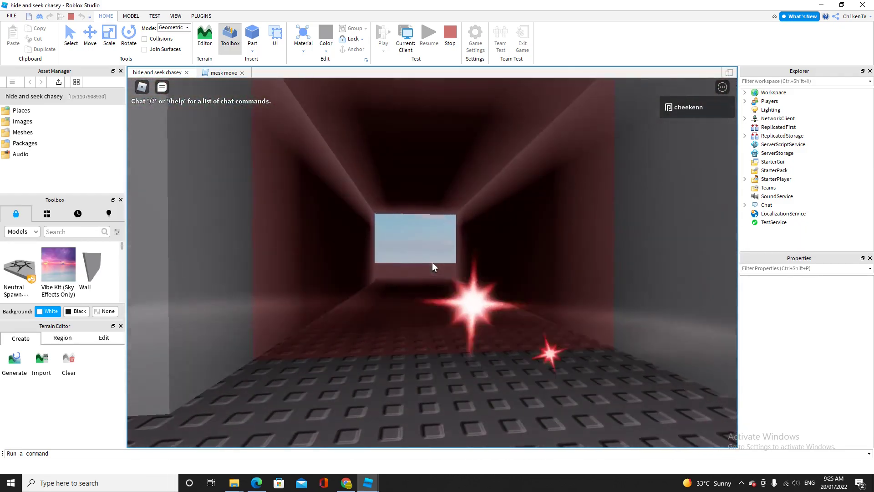
key("w")
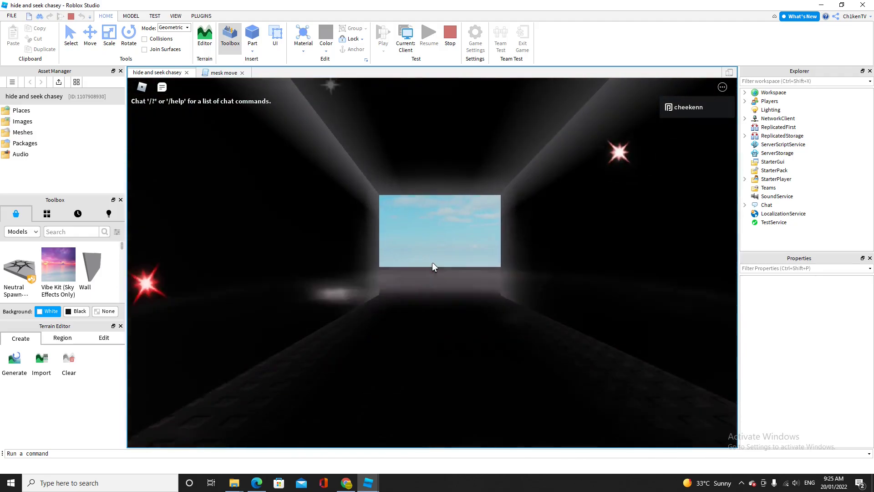
key("w")
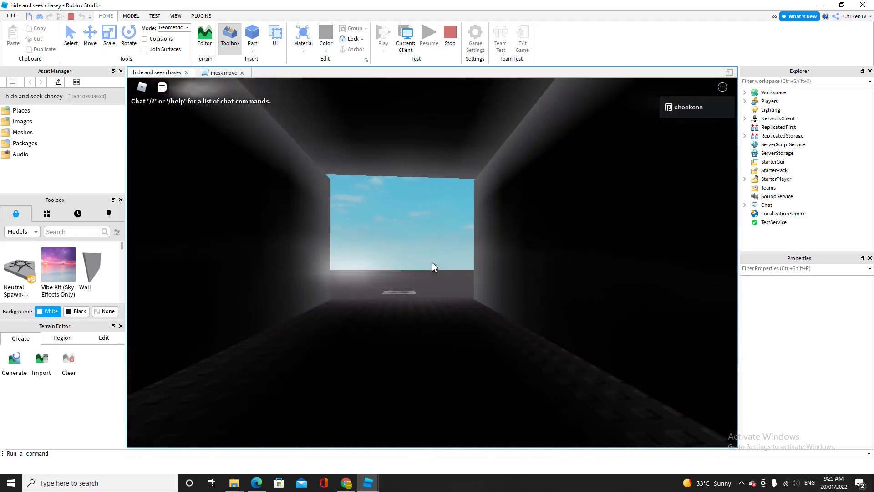
key("w")
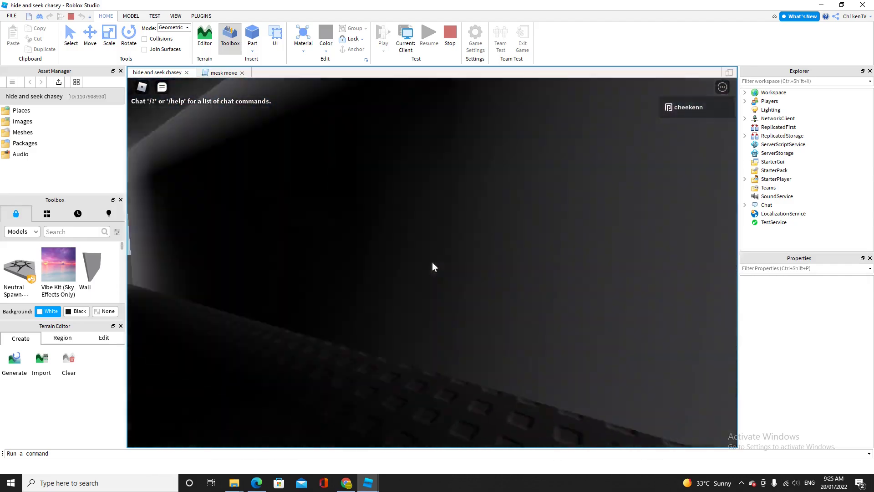
key("s")
scroll(433, 262, "down", 4)
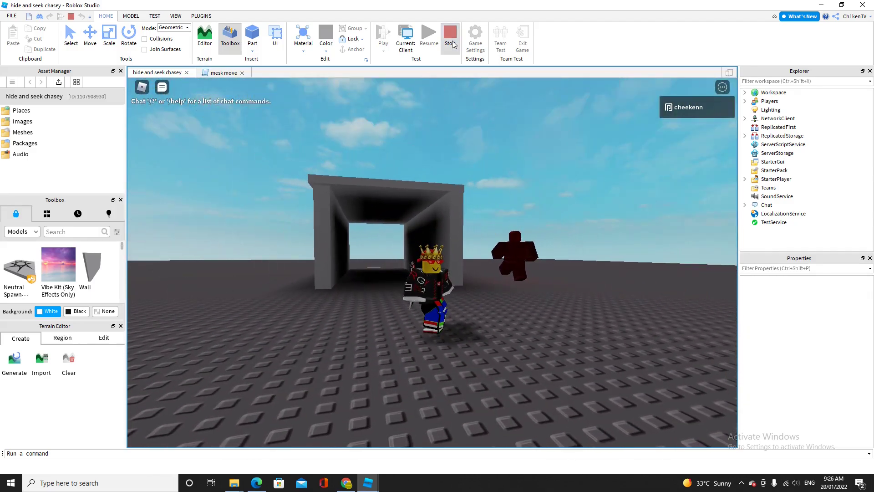
left_click(450, 41)
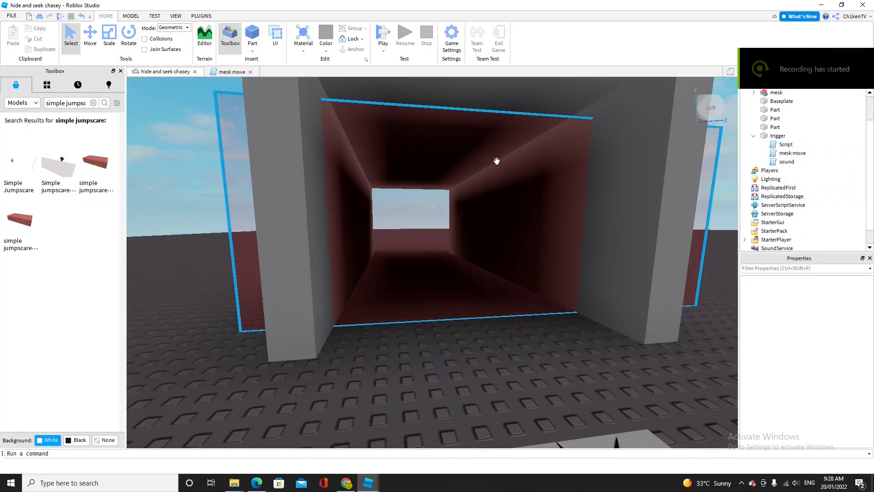
Step: Review the tunnel entrance and the scripts contained in the trigger part, including Script and sound
scroll(519, 185, "up", 5)
scroll(523, 185, "down", 5)
scroll(528, 169, "up", 5)
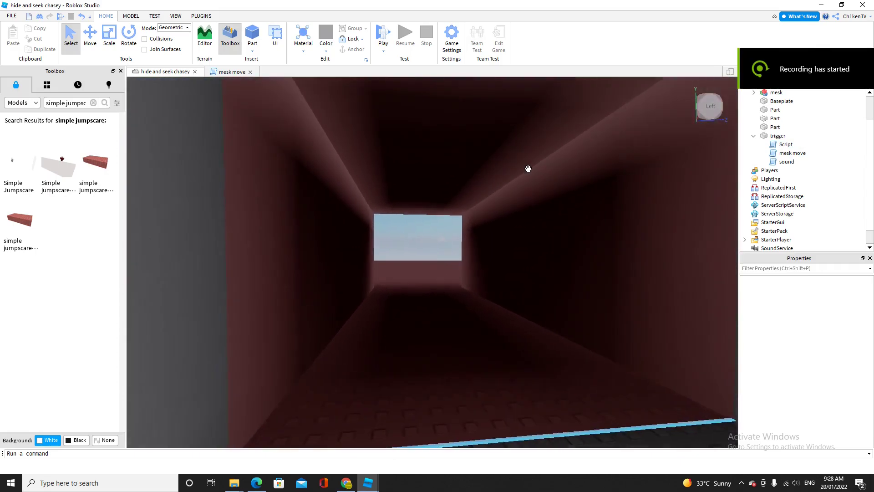
scroll(528, 169, "down", 3)
left_click(754, 136)
left_click(754, 143)
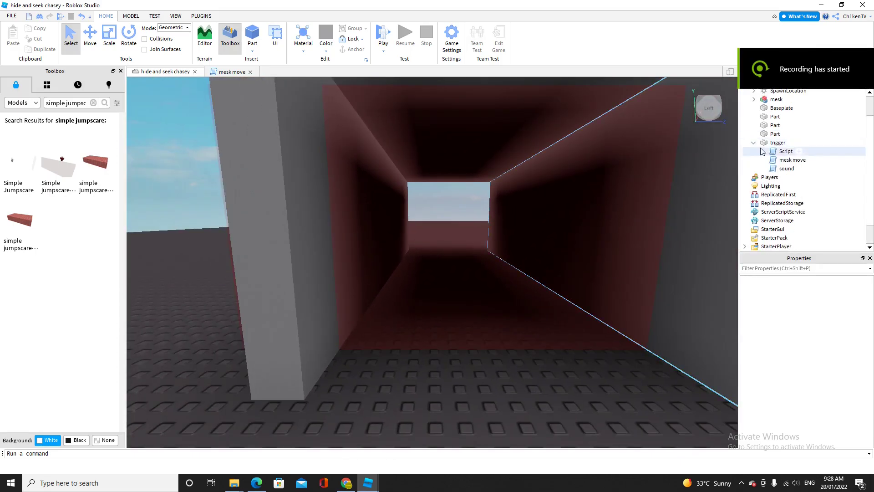
left_click(784, 169)
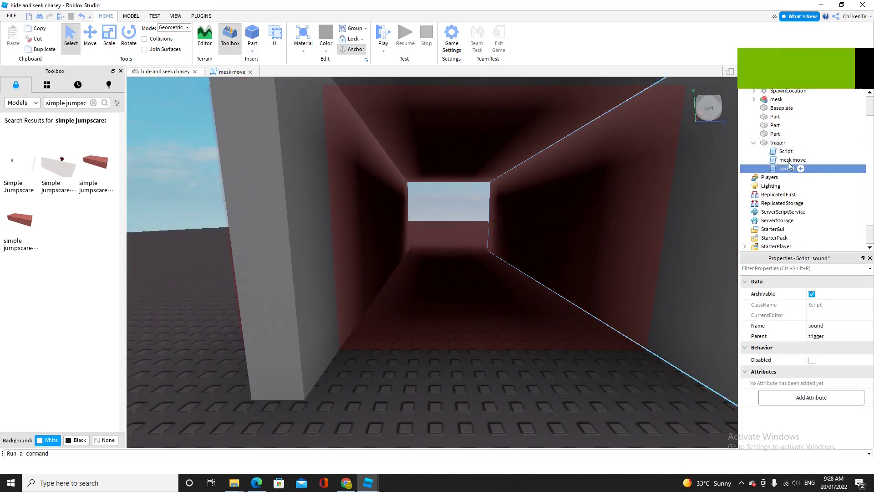
left_click(783, 152)
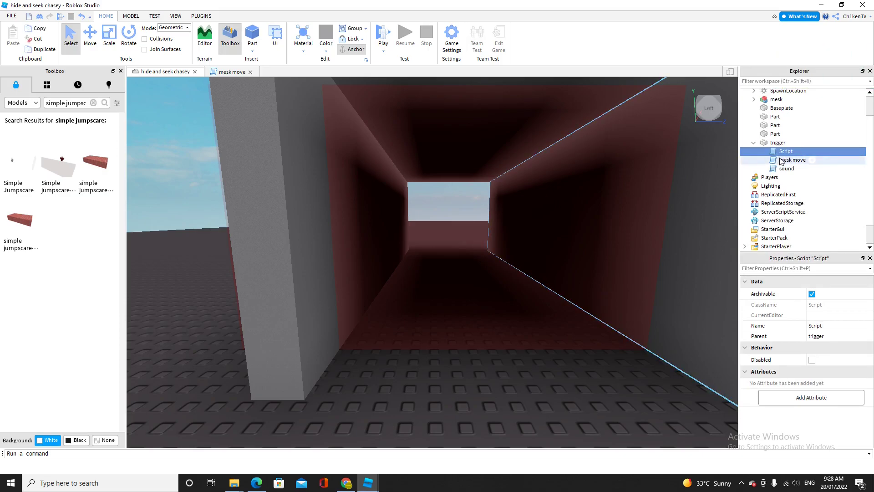
Step: Open the mesk move script and review the coordinates in its two MoveTo lines
double_click(791, 161)
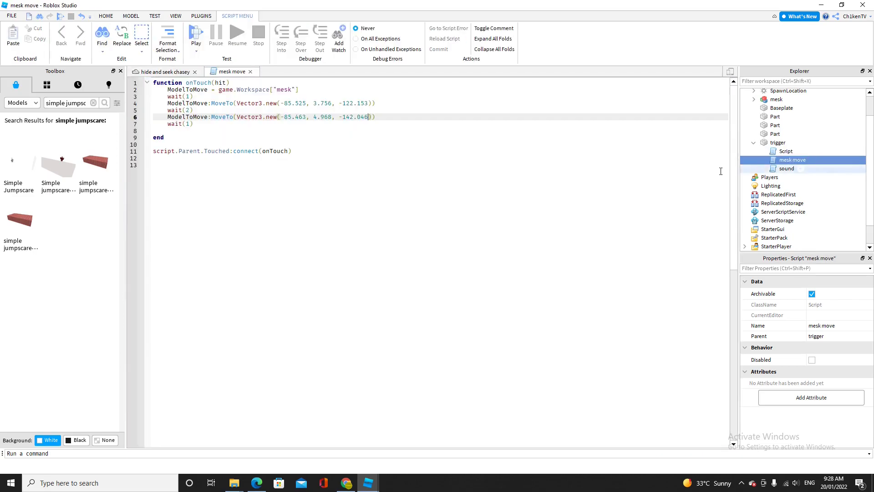
mouse_move(284, 122)
left_mouse_down()
mouse_move(365, 109)
mouse_move(292, 120)
left_mouse_up()
left_click(325, 124)
left_click_drag(370, 103, 287, 107)
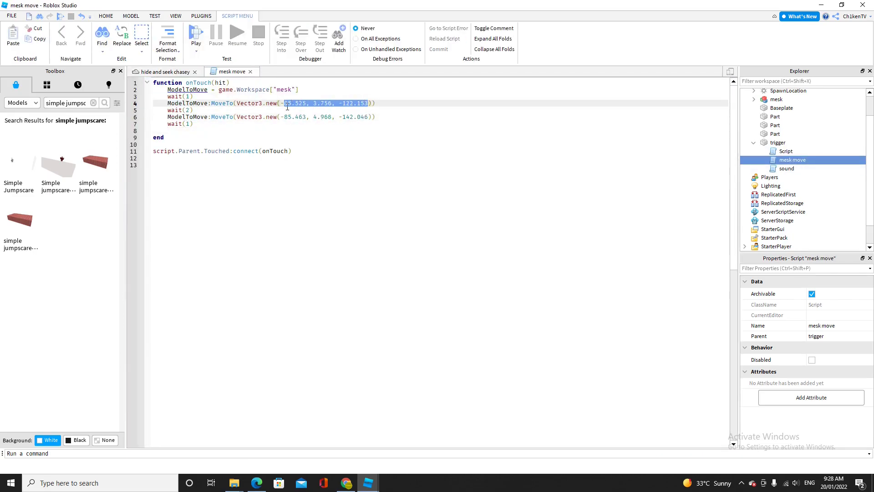
left_click(339, 133)
Step: Expand the mesk model and examine the SoundId and preview properties of its roott sound
scroll(784, 136, "up", 3)
left_click(754, 124)
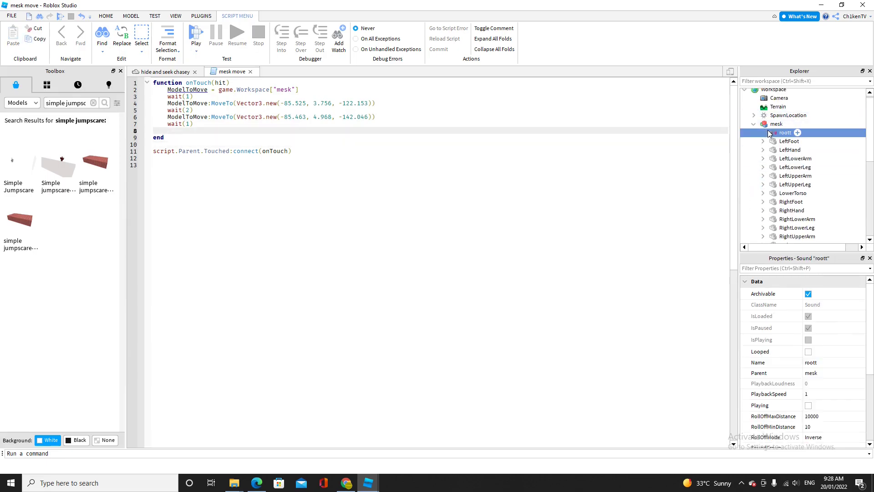
scroll(812, 355, "down", 3)
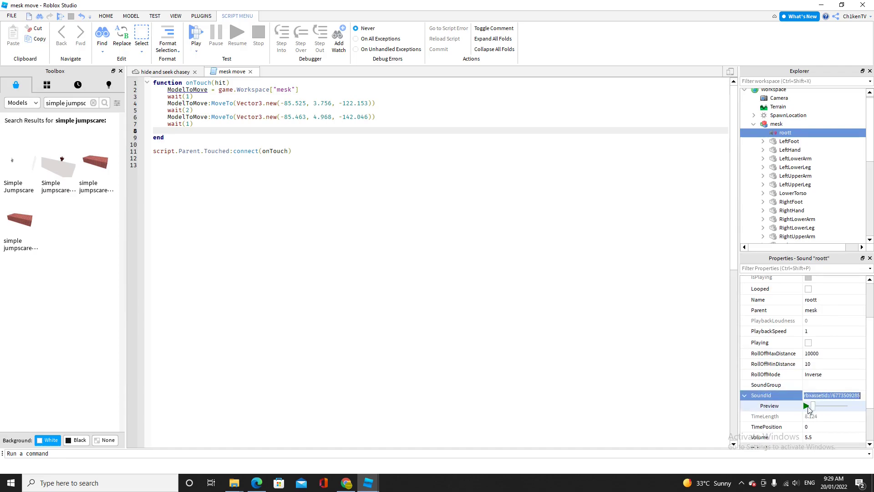
left_click(551, 356)
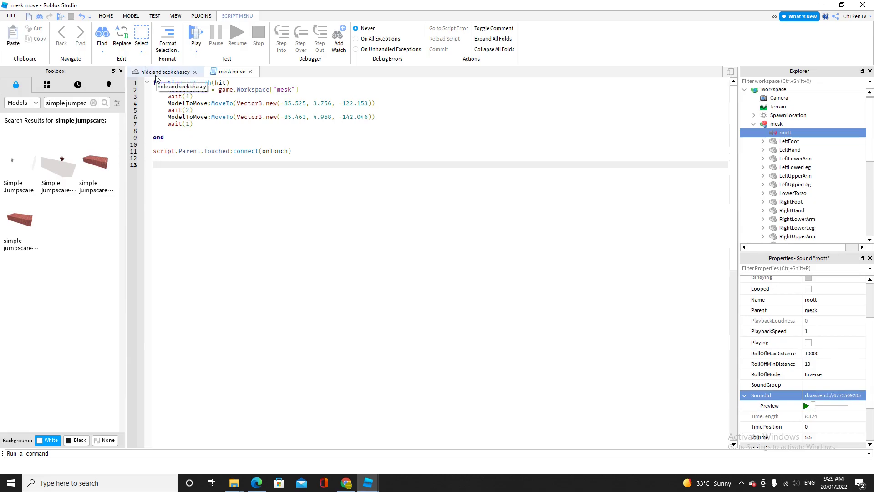
Step: Return to the scene and raise the trigger part's transparency to the maximum so it is fully invisible
left_click(155, 76)
left_click(472, 240)
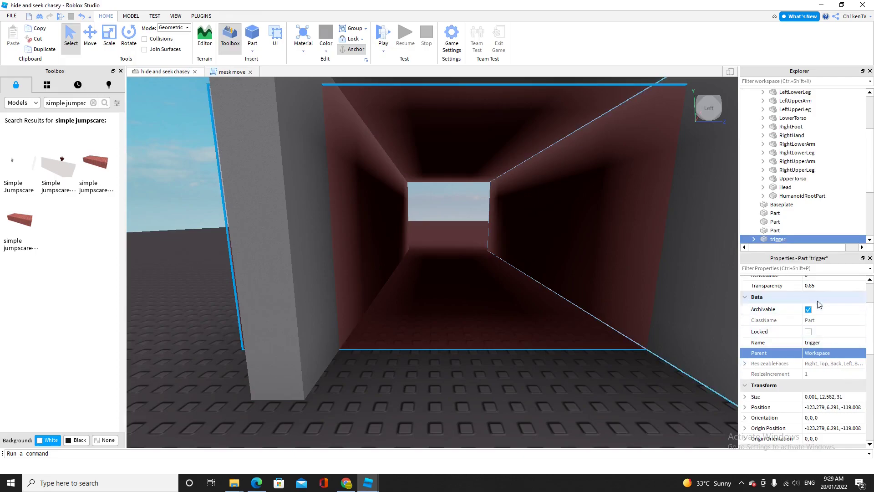
scroll(836, 310, "up", 2)
left_click(834, 349)
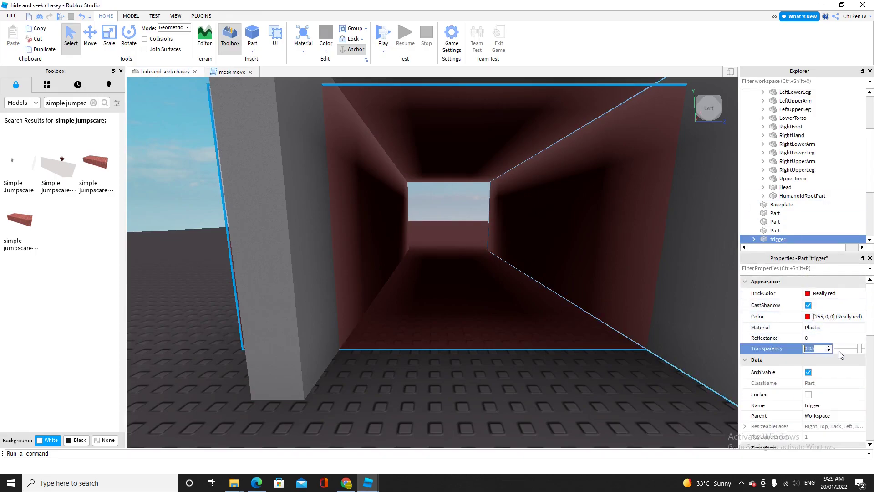
left_click_drag(859, 349, 873, 364)
left_click(513, 390)
Step: Start a playtest and walk the character in first person from the spawn through the trigger and tunnel
right_click_drag(513, 391, 586, 421)
key("w")
key("s")
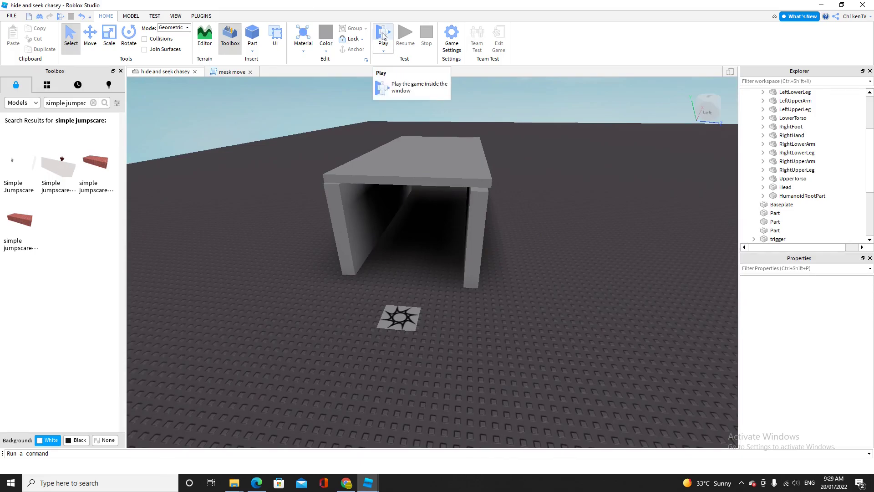
left_click(382, 36)
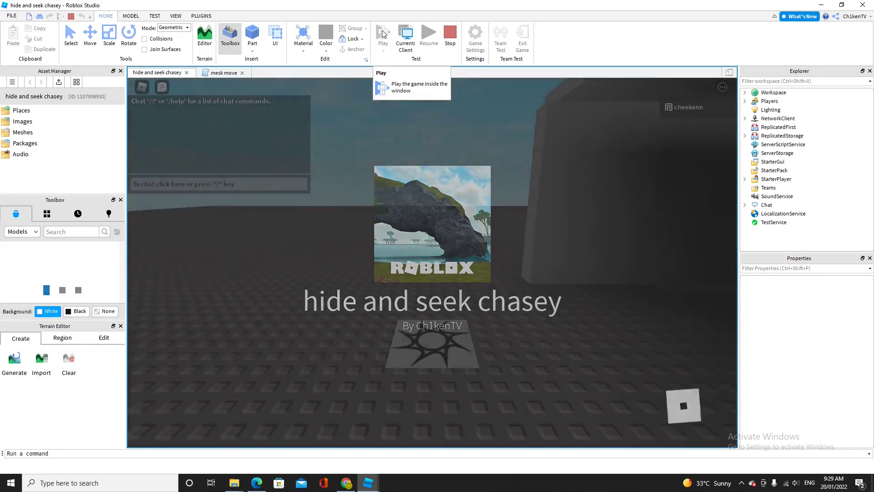
scroll(416, 129, "up", 5)
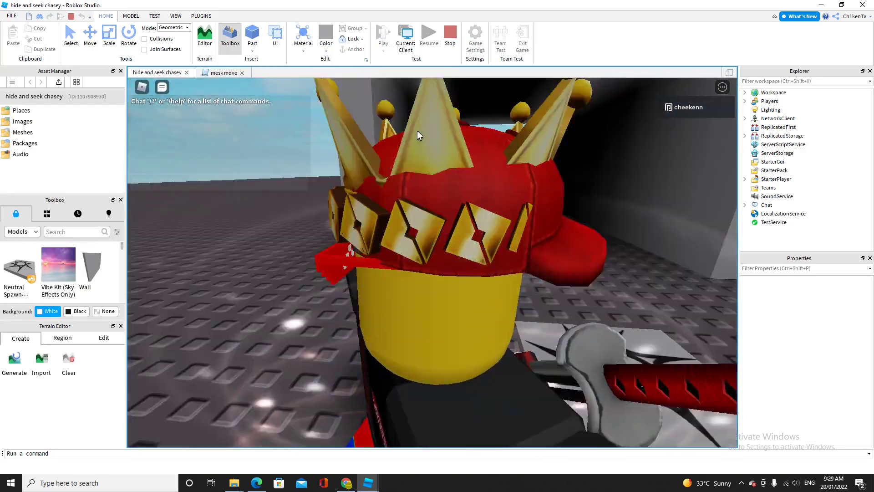
key("w")
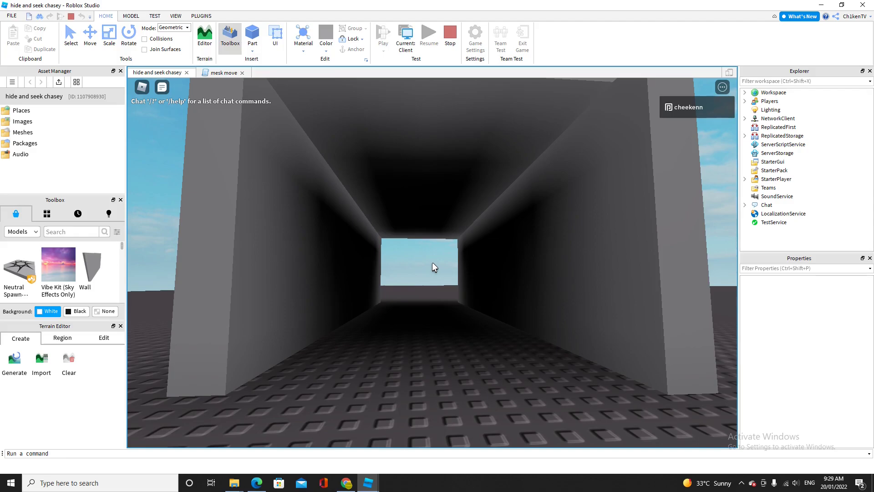
key("w")
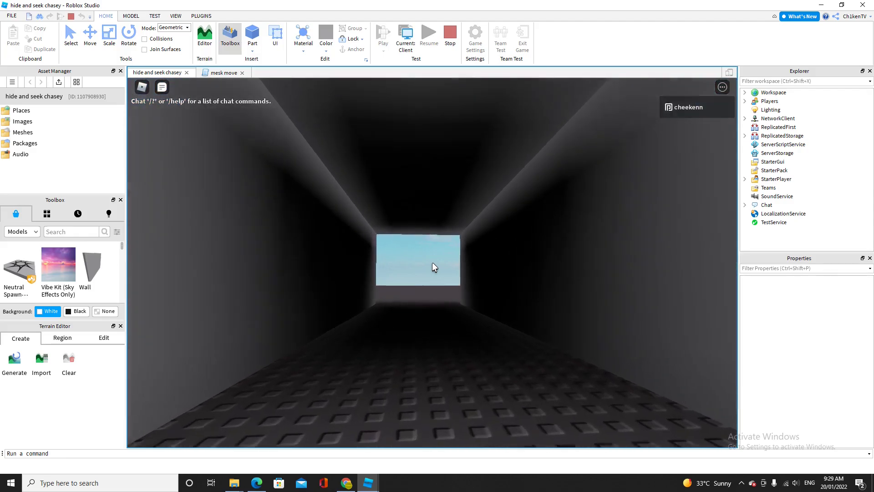
key("w")
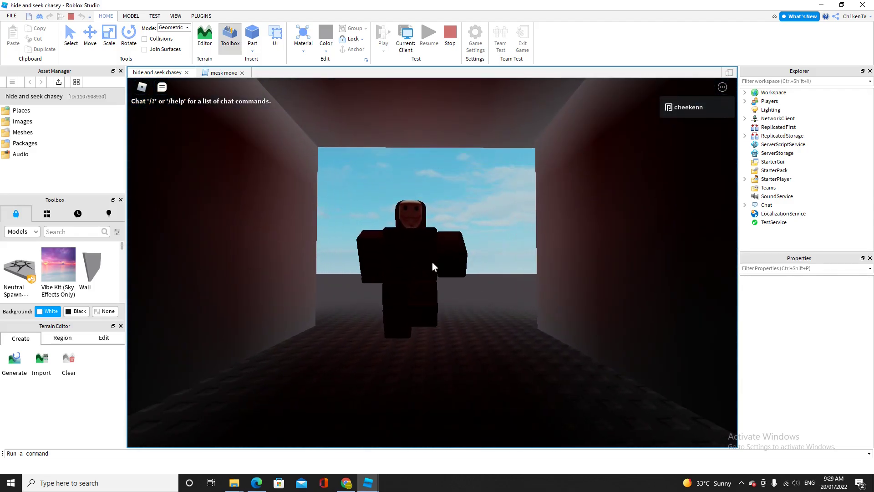
key("w")
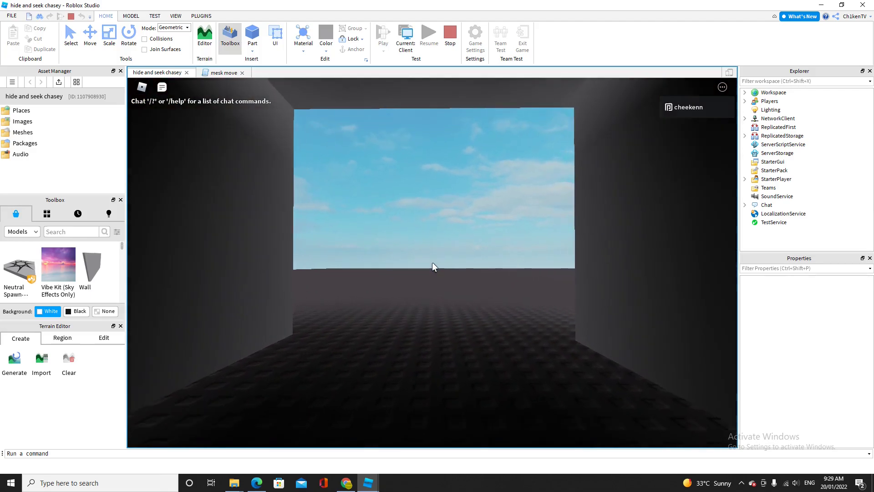
Step: Walk back through the tunnel to the spawn, re-enter the tunnel and switch to a third-person view
key("w")
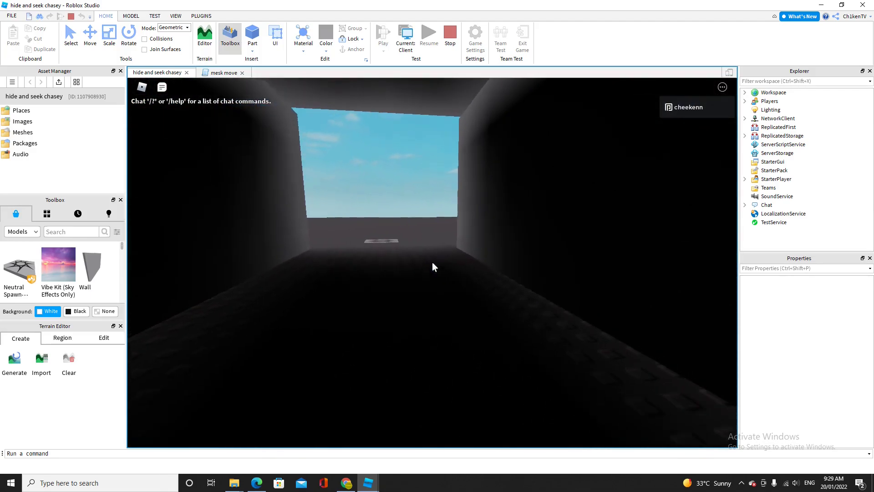
key("w")
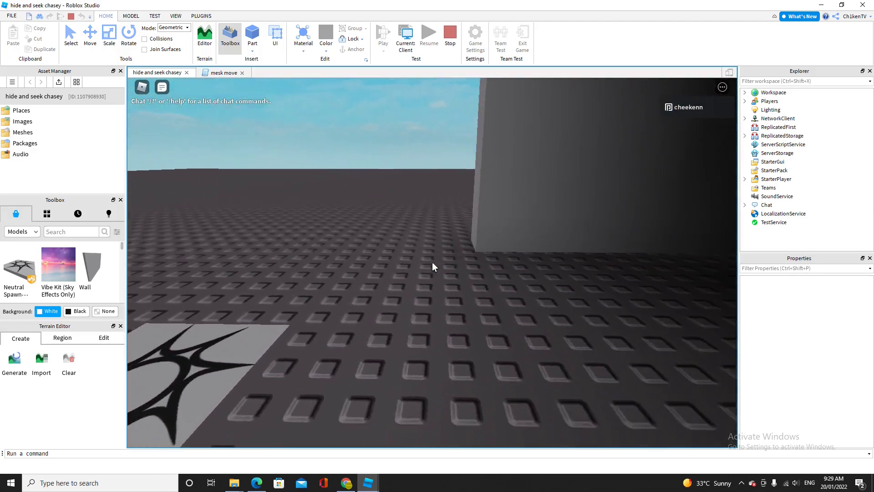
key("w")
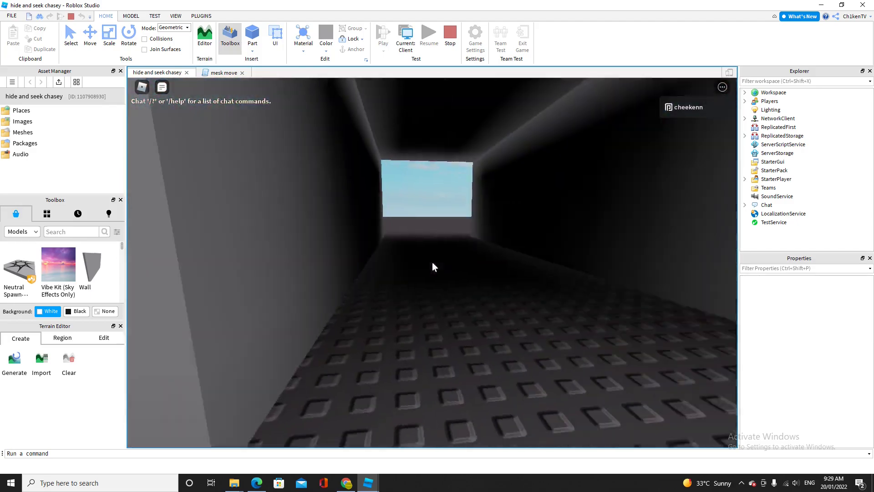
key("w")
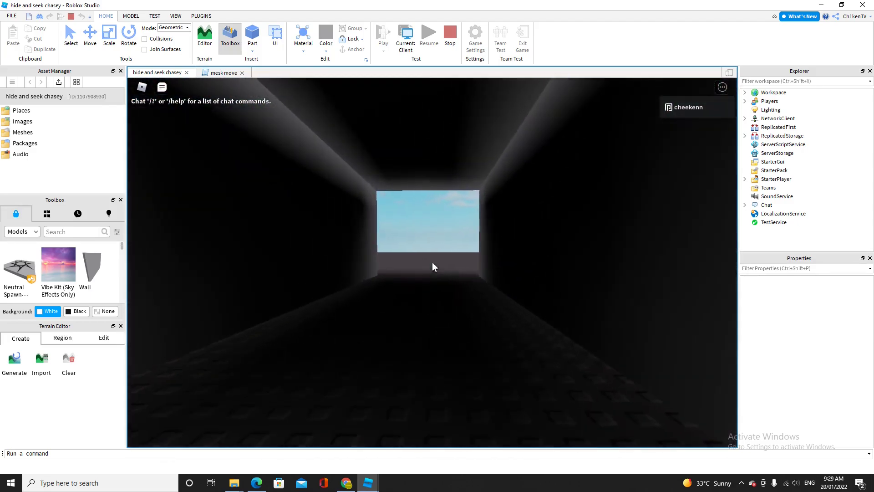
scroll(431, 264, "down", 1)
key("w")
scroll(432, 265, "down", 3)
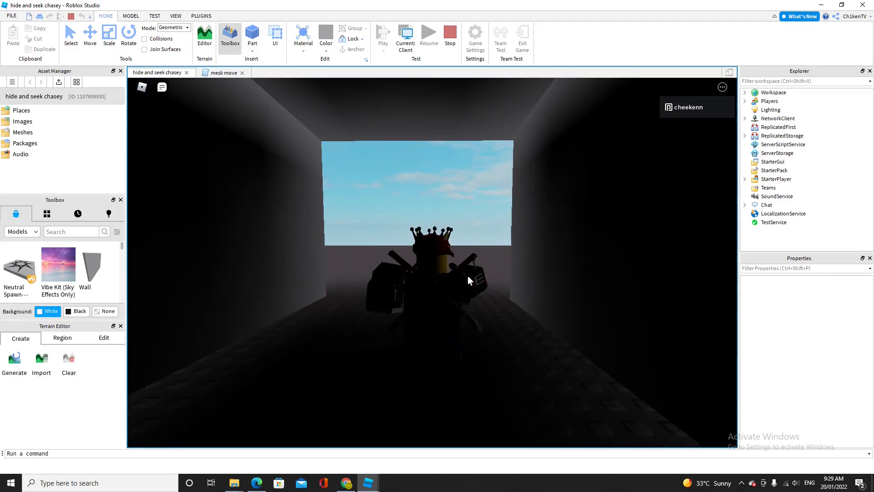